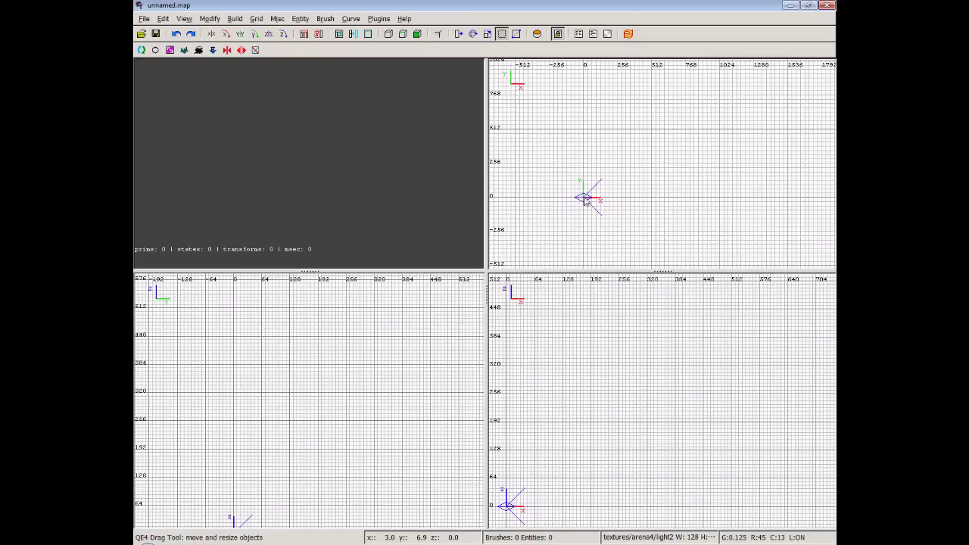
Step: Draw a cube brush about 512 units per side from the origin in the XY view and nudge its edges to the grid lines
mouse_move(583, 200)
mouse_down()
mouse_move(606, 168)
mouse_move(655, 135)
mouse_up()
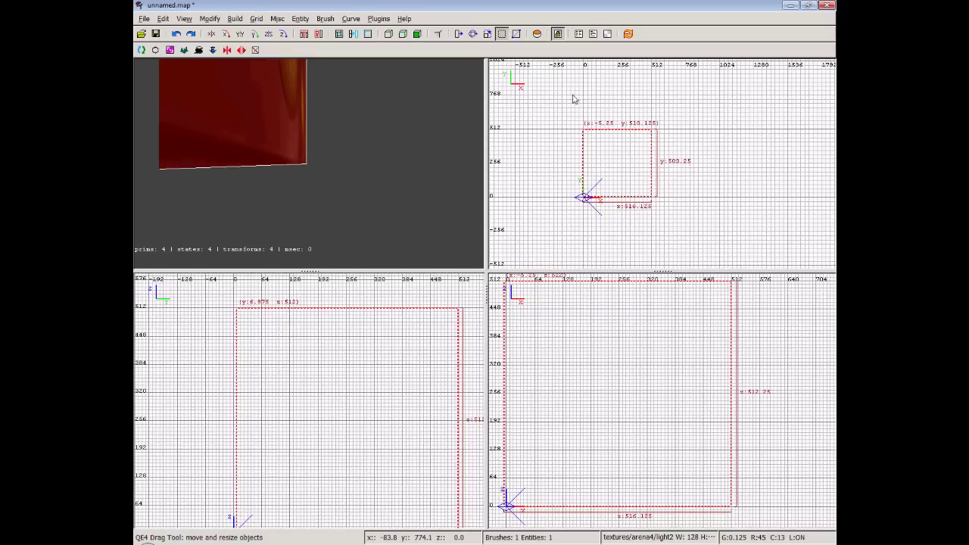
scroll(553, 172, up, 2)
scroll(553, 173, up, 2)
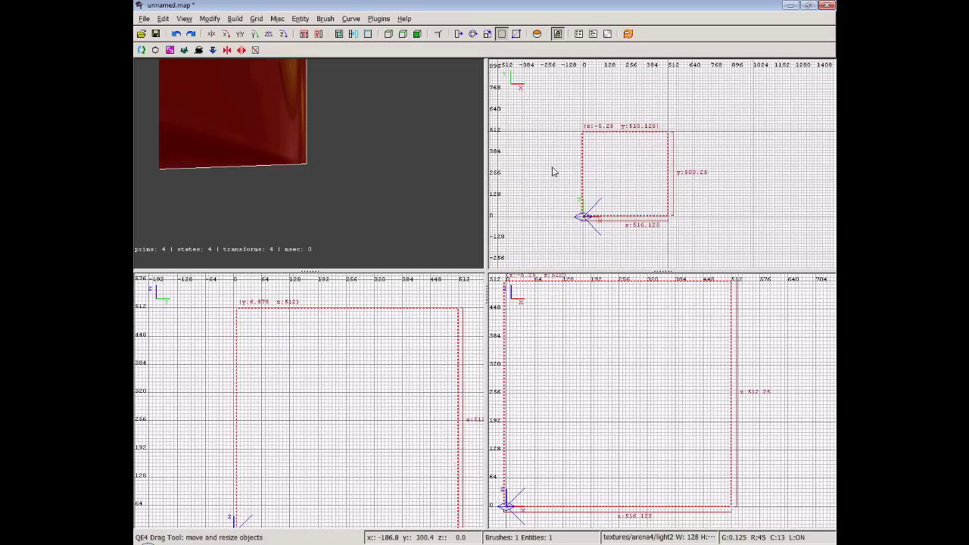
drag(521, 172, 523, 172)
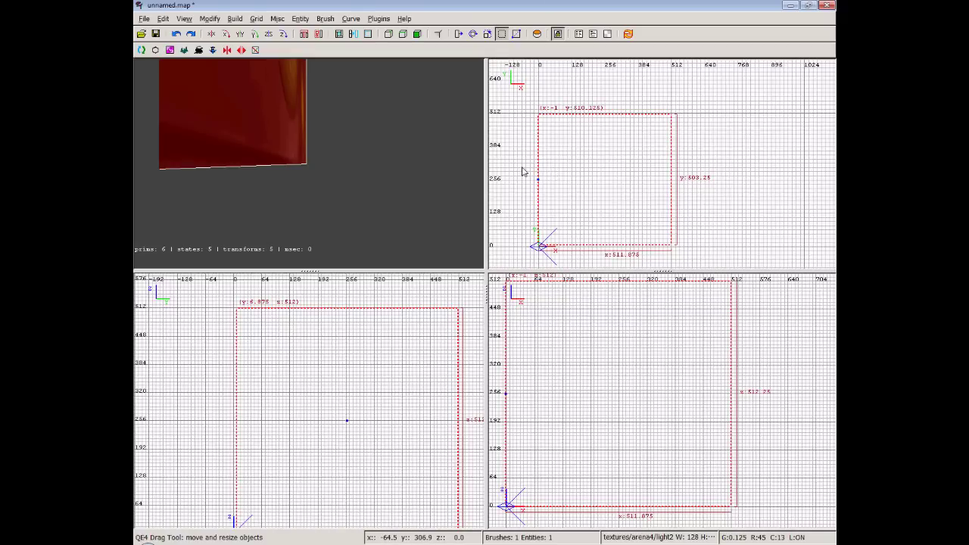
drag(610, 107, 610, 108)
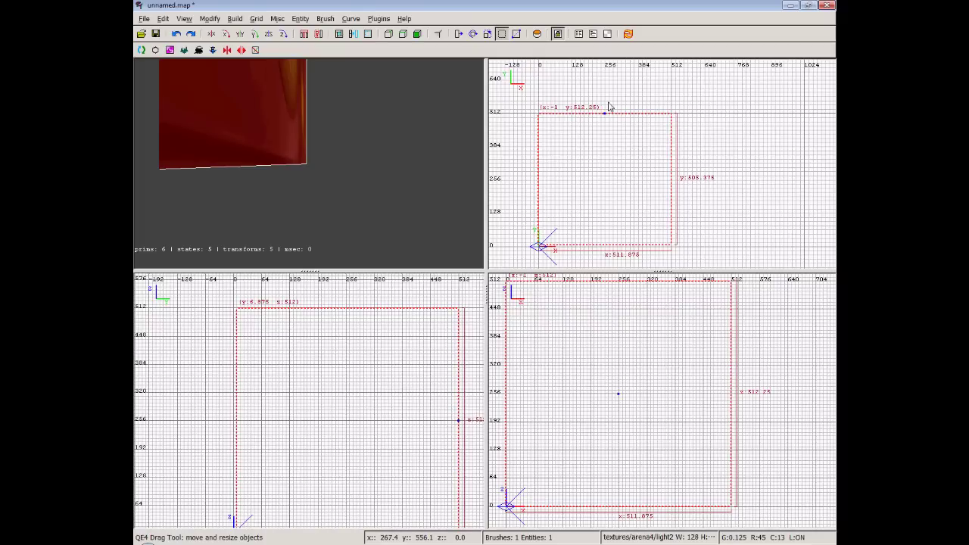
drag(598, 256, 599, 258)
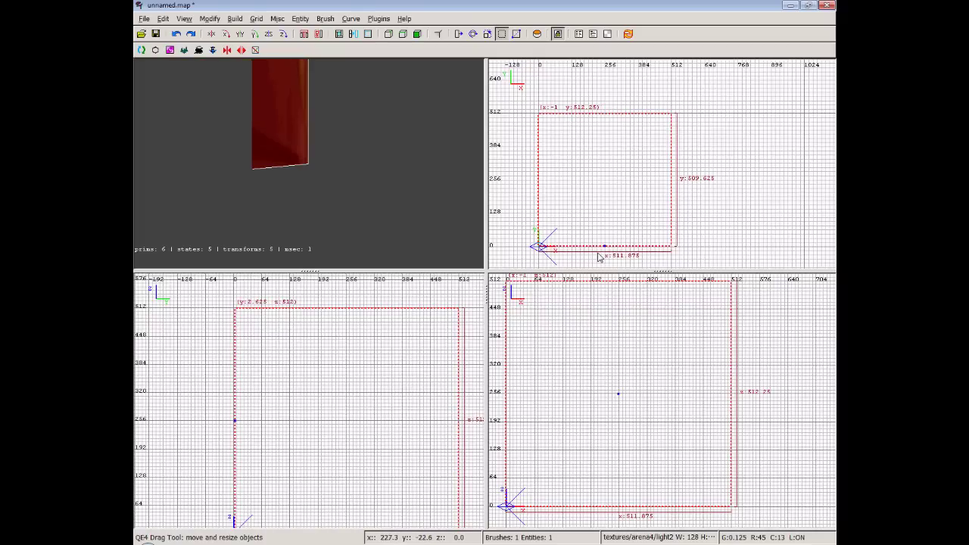
drag(598, 258, 600, 259)
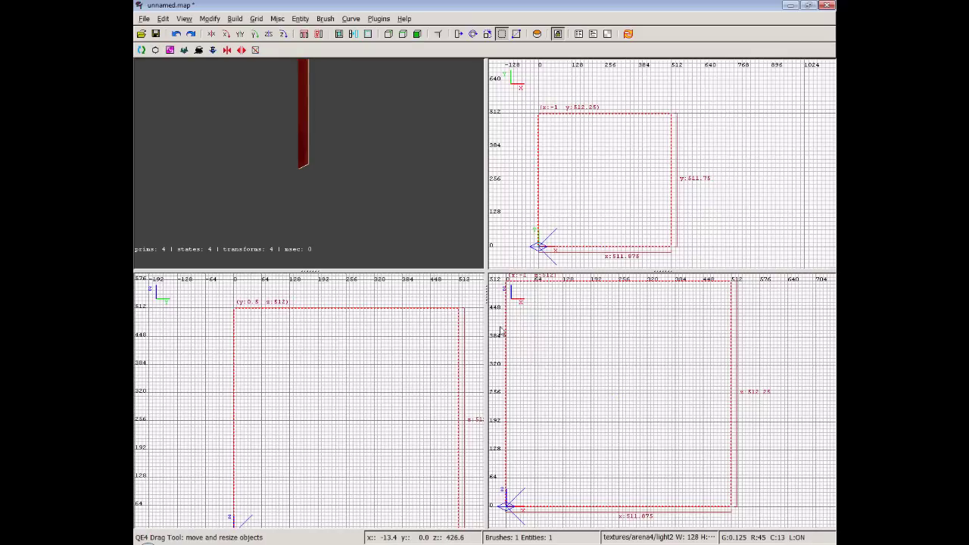
Step: Fly the 3D camera around the brush to examine its outer sides and top
right_click(347, 164)
key(Down)
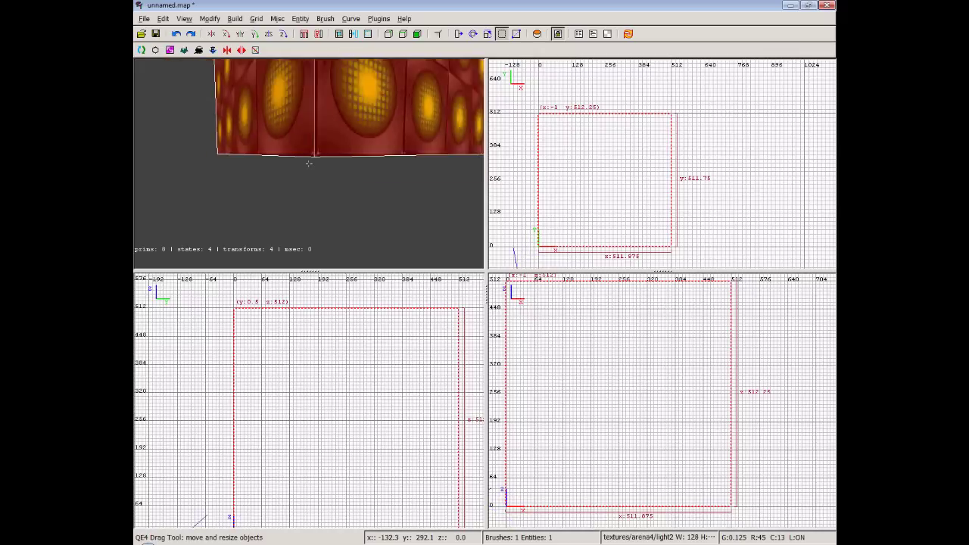
key(Right)
key(Right)
key(Down)
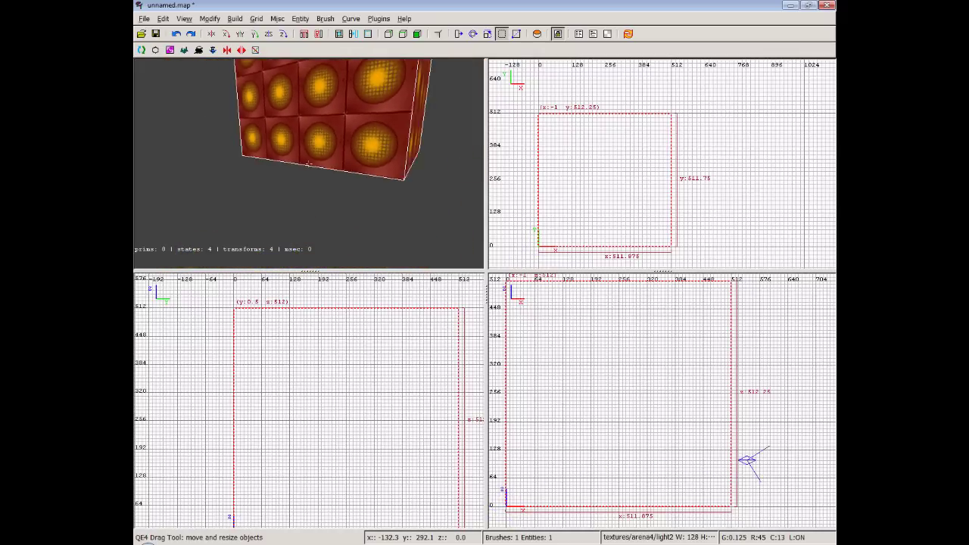
key(Up)
key(Right)
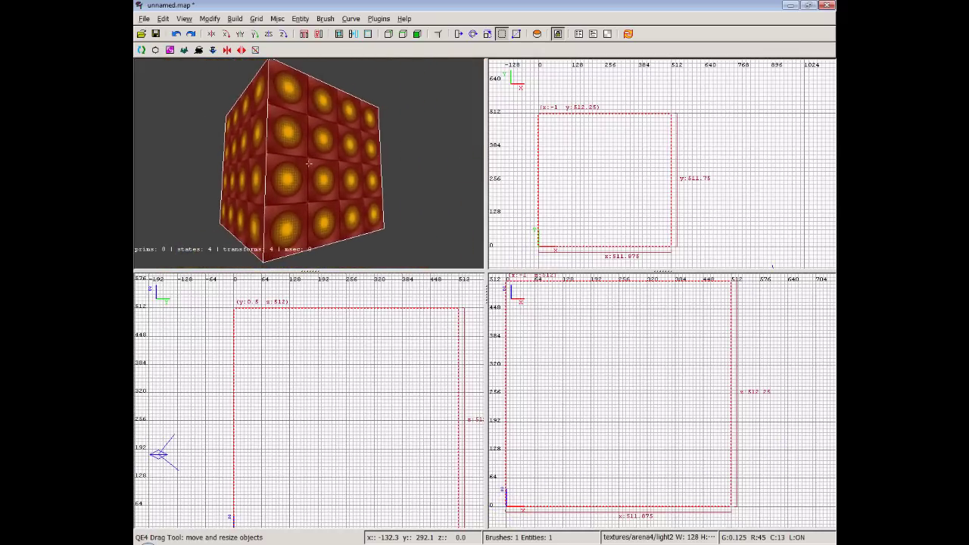
key(Up)
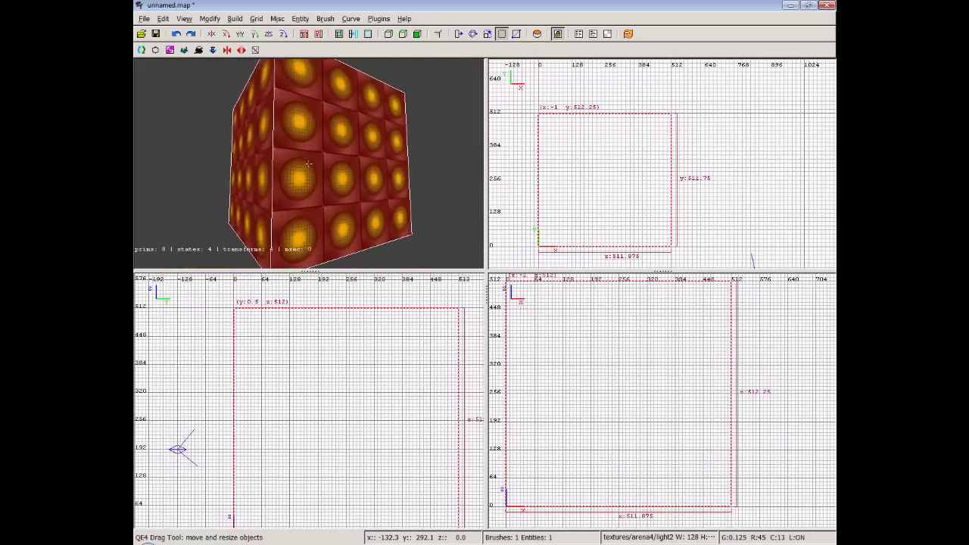
key(Up)
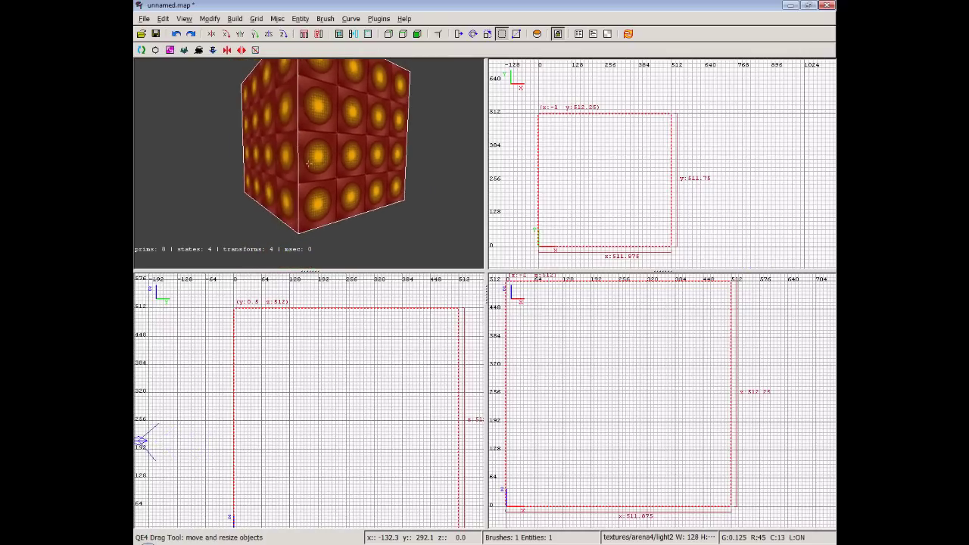
key(Up)
key(Down)
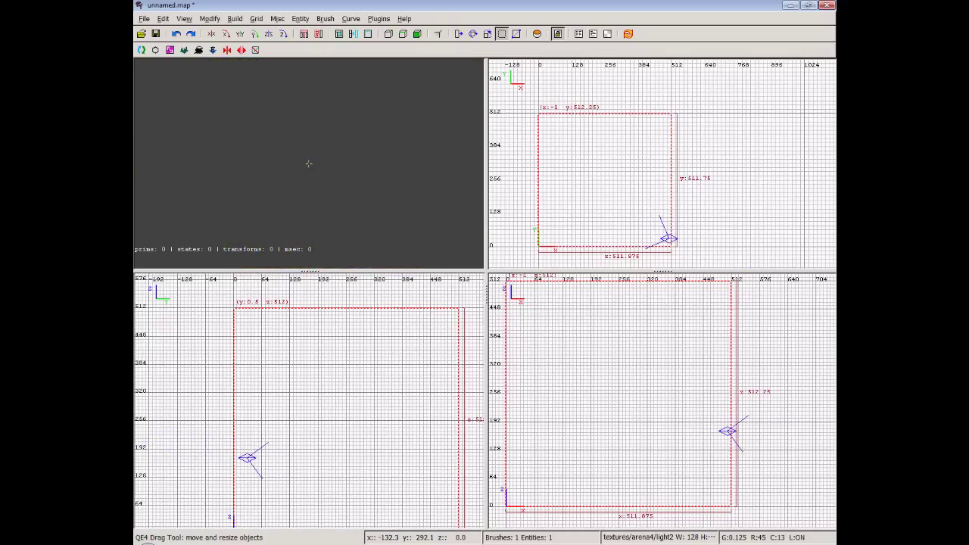
key(Right)
key(Down)
key(Down)
key(Right)
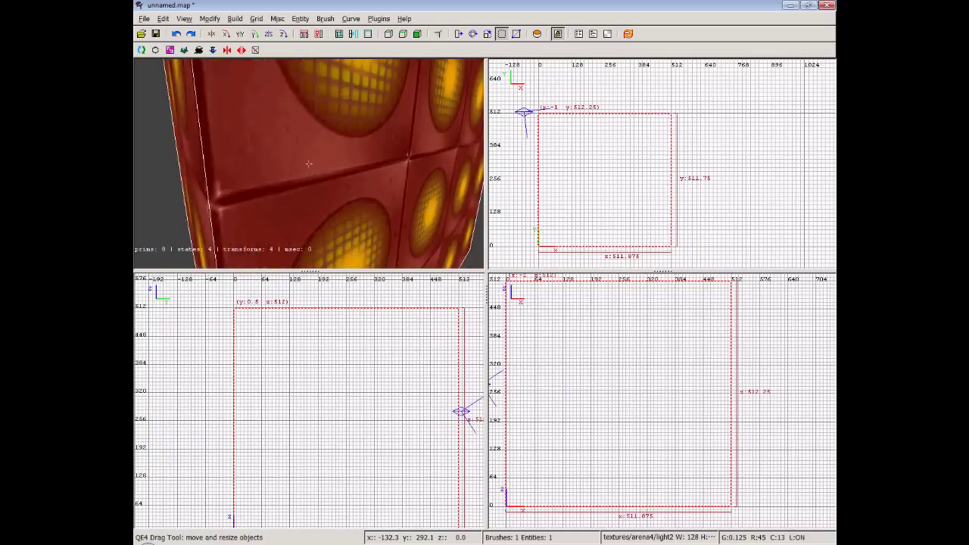
key(Down)
key(Up)
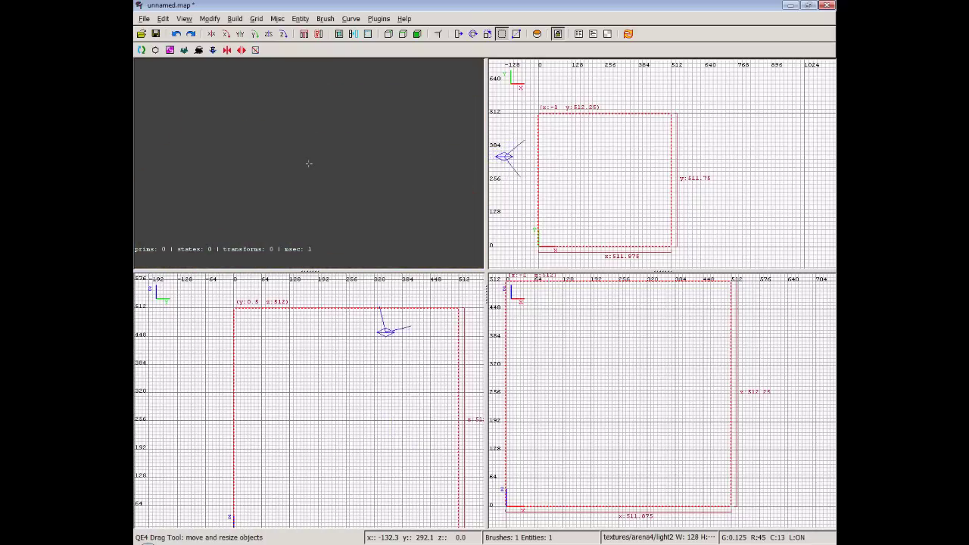
key(Down)
key(Up)
key(Down)
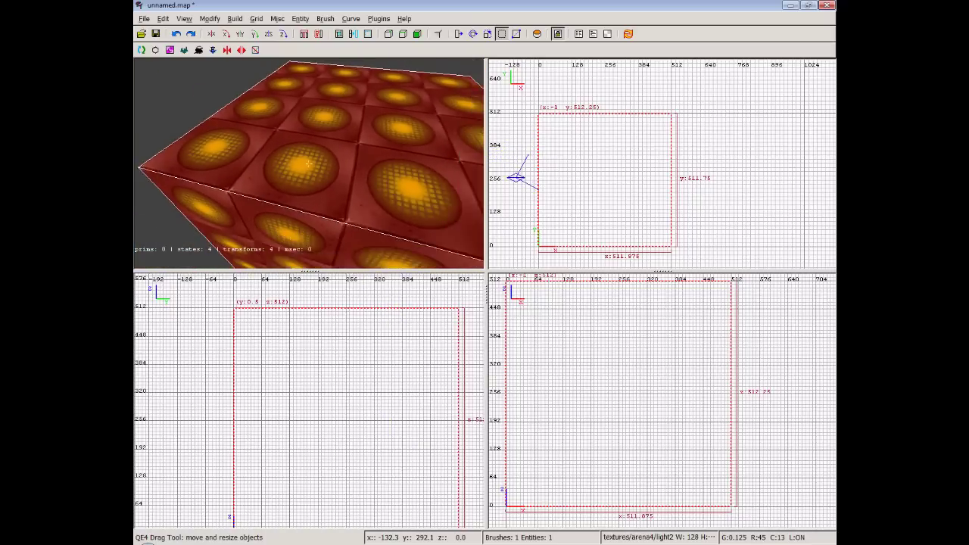
key(Left)
key(Up)
key(Up)
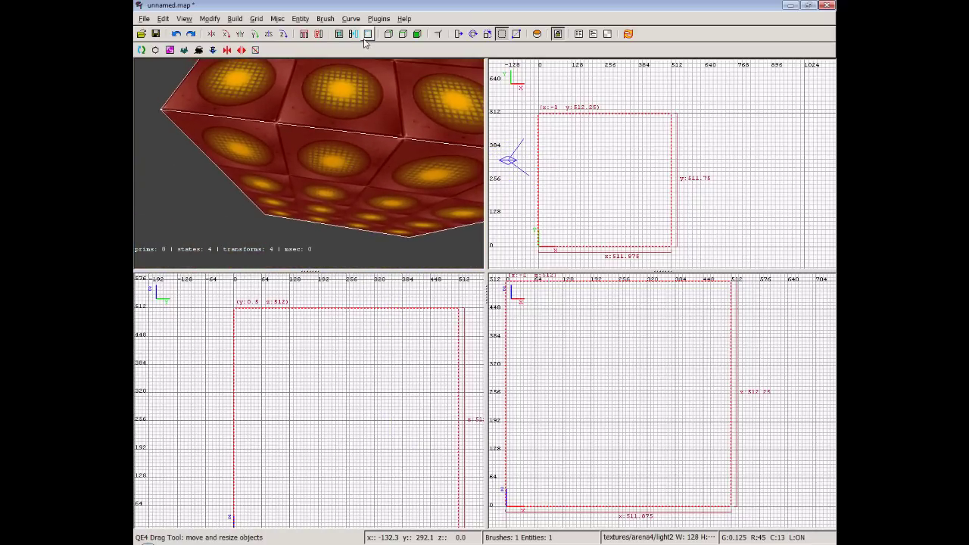
Step: Deselect the cube brush, reselect it and hollow it into separate wall brushes
key(Escape)
right_click(315, 191)
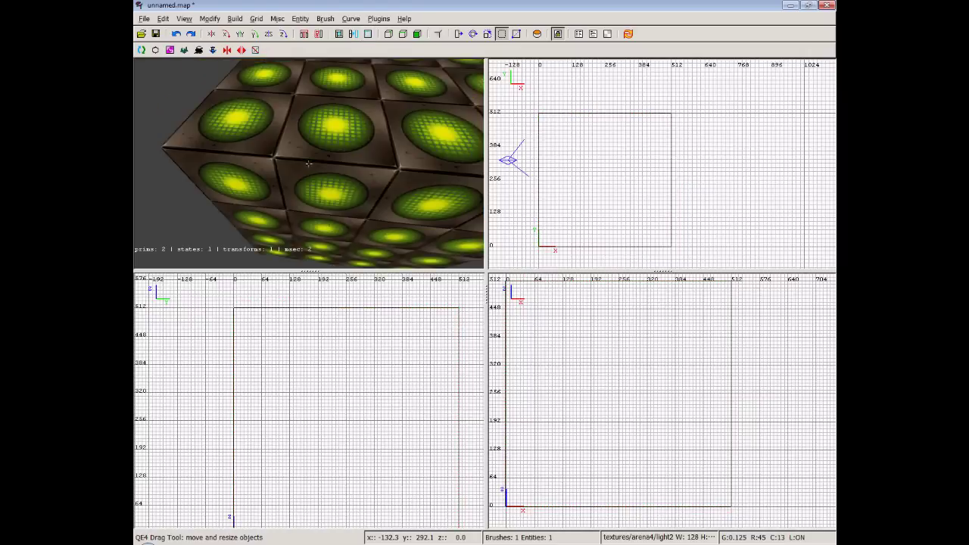
right_click(316, 191)
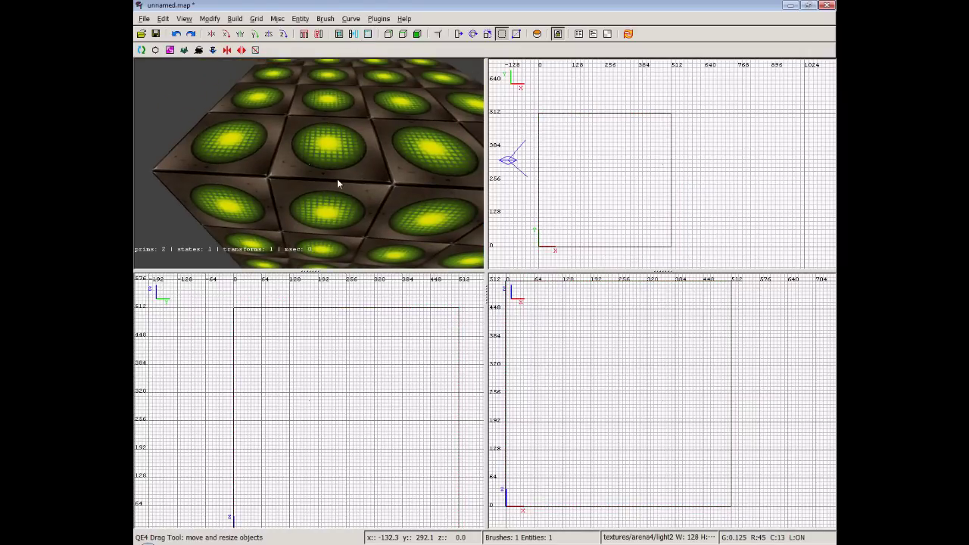
shift+click(337, 179)
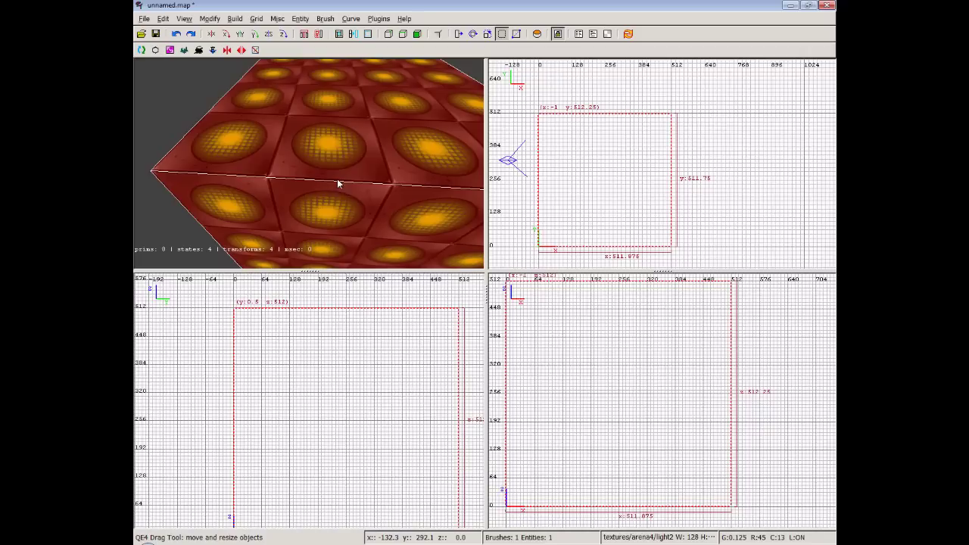
click(368, 35)
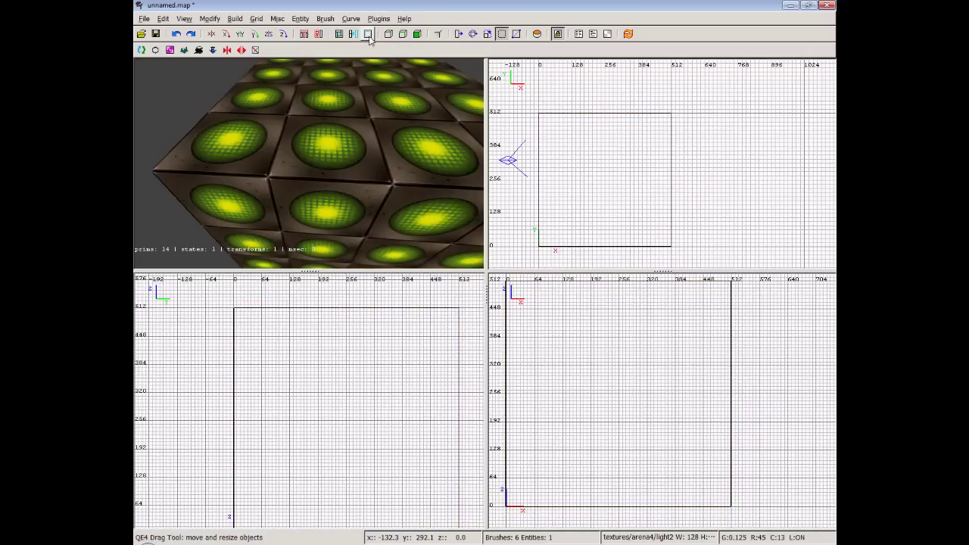
Step: Move the 3D camera inside the hollowed cube and examine its inner walls, floor and ceiling
right_click(348, 136)
key(Up)
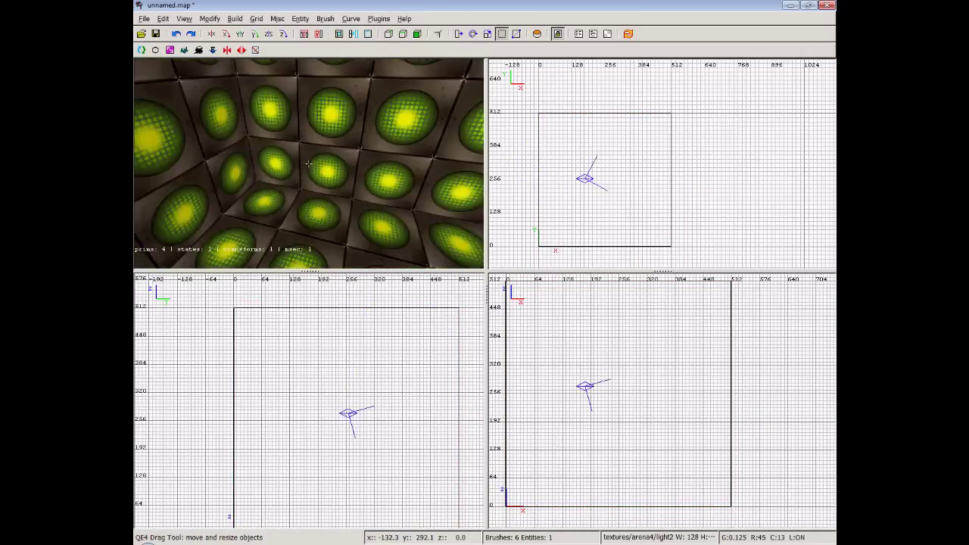
key(Up)
key(Up)
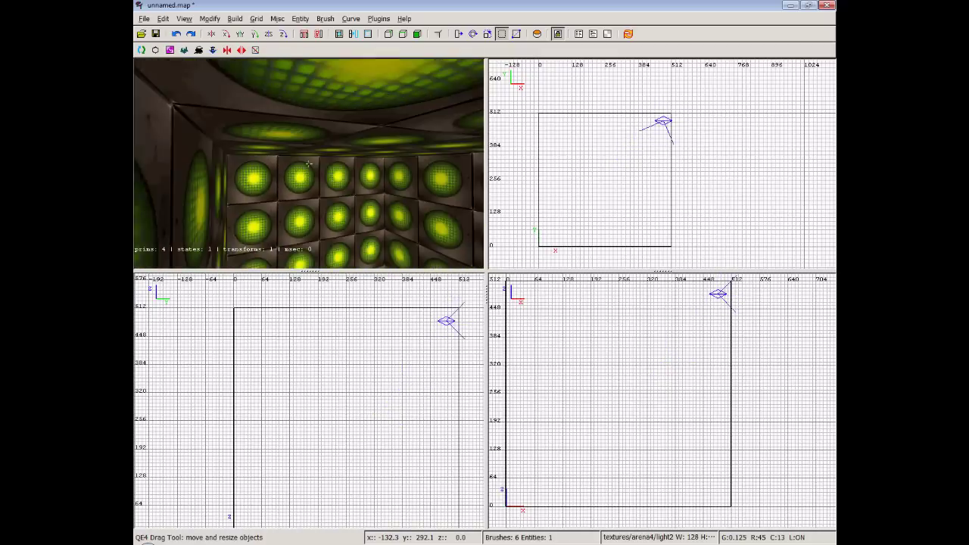
key(Page_Down)
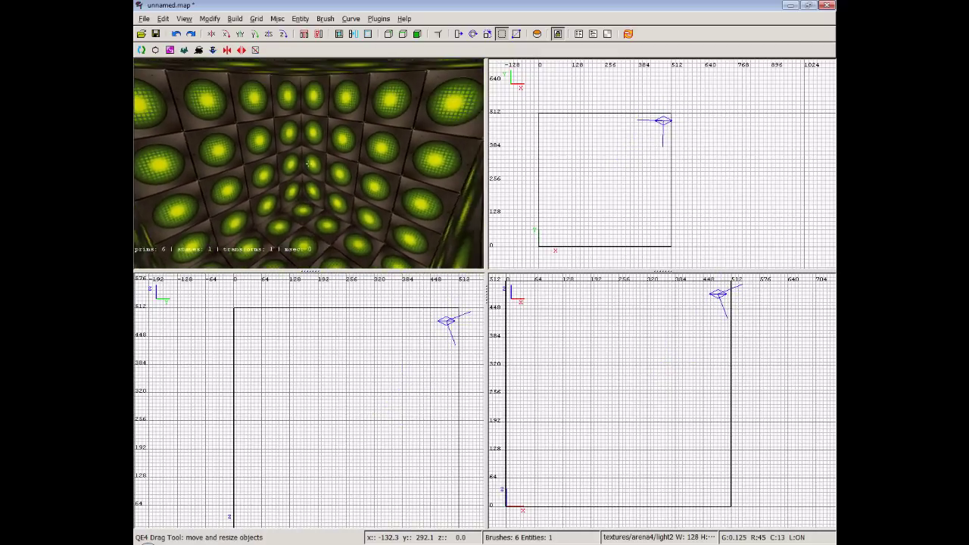
key(Page_Down)
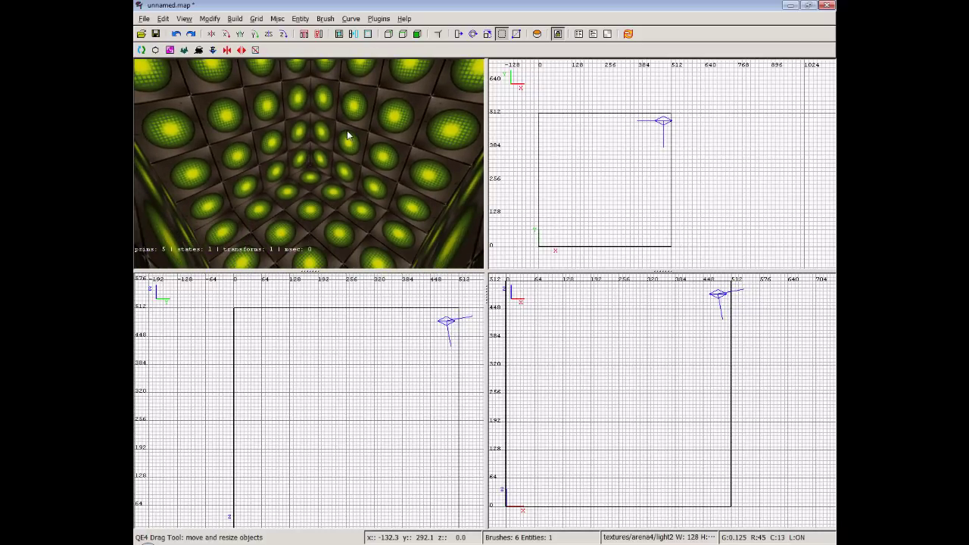
key(Up)
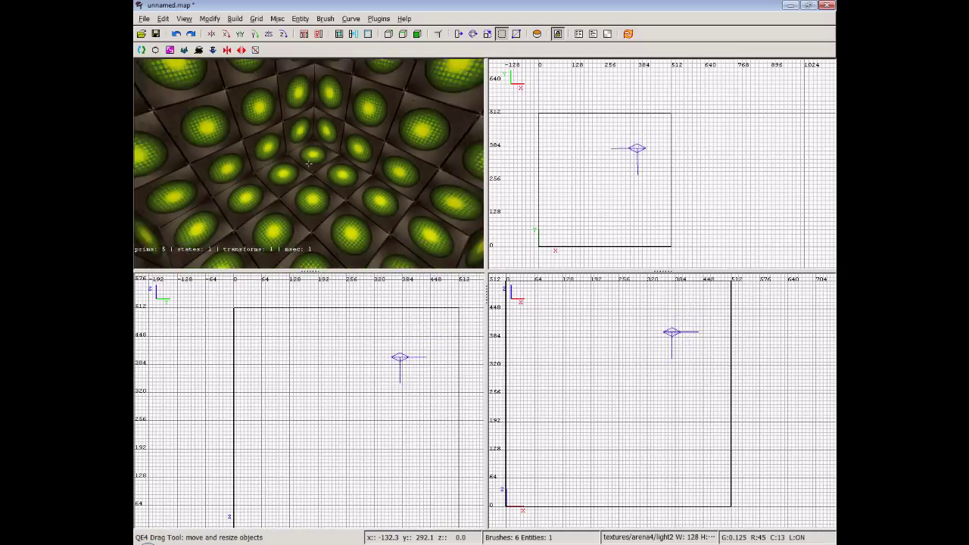
key(Down)
key(Up)
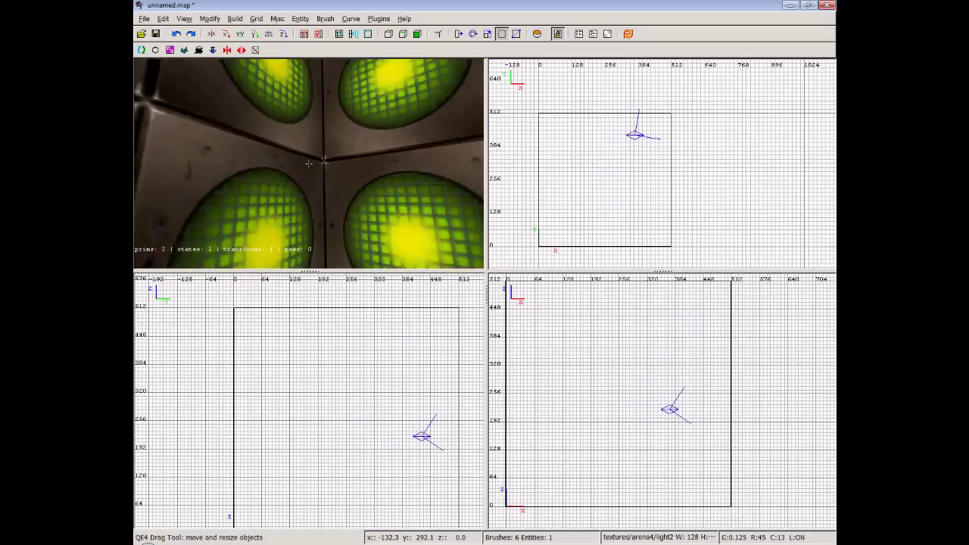
key(Page_Up)
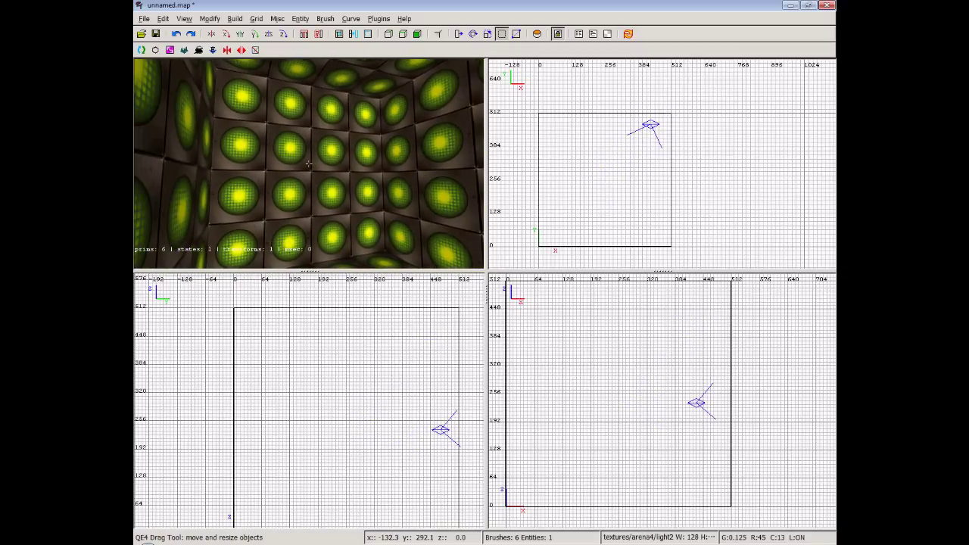
key(Page_Up)
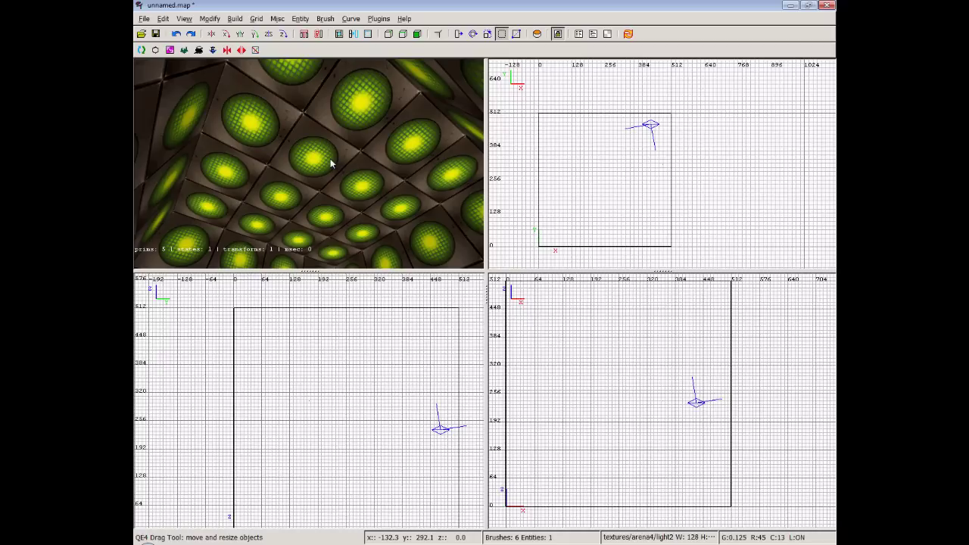
Step: Select only the inner ceiling face and examine the selection from inside and outside the room
shift+click(331, 163)
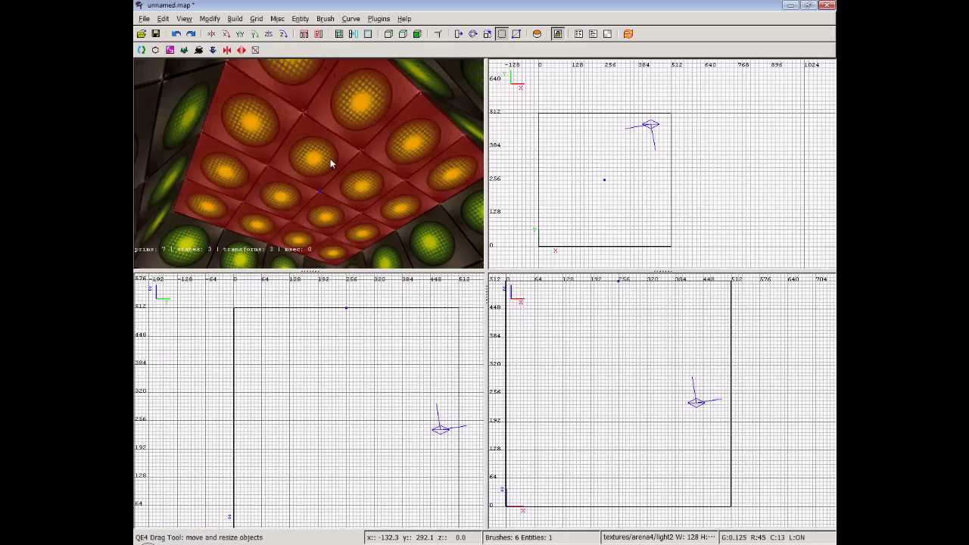
key(Up)
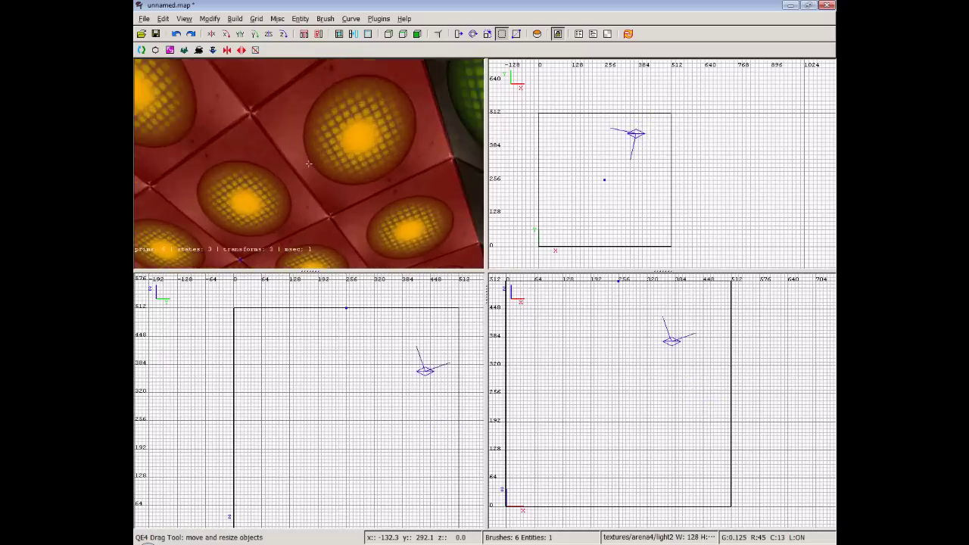
key(Down)
key(Right)
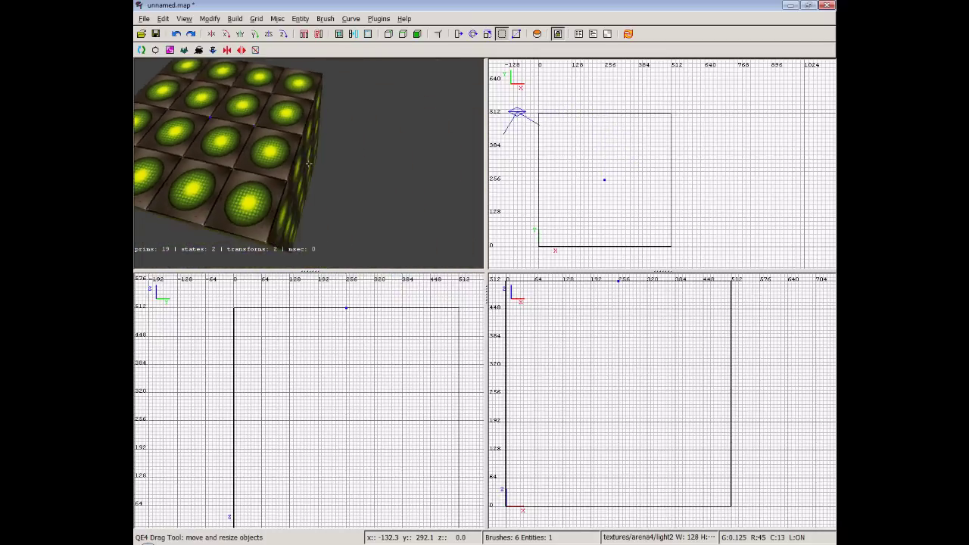
key(Up)
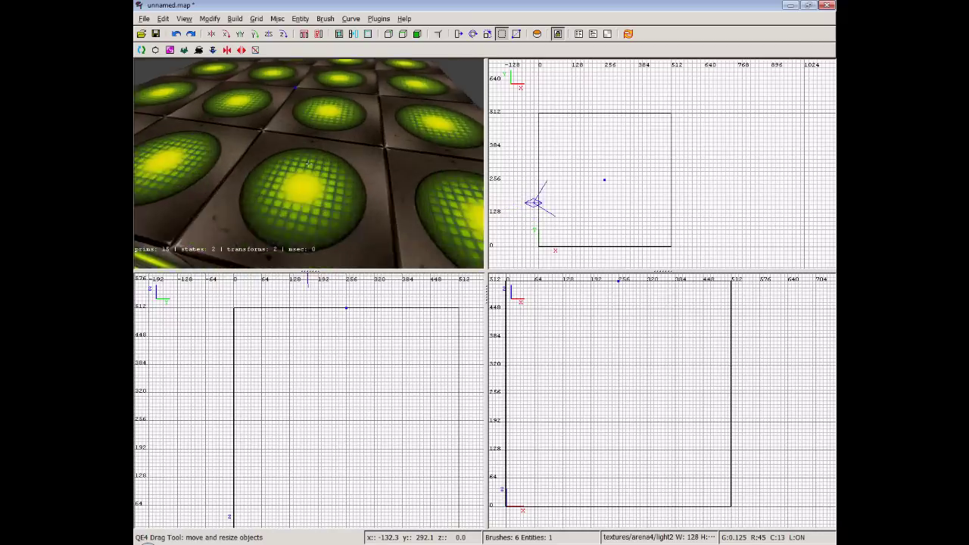
key(Down)
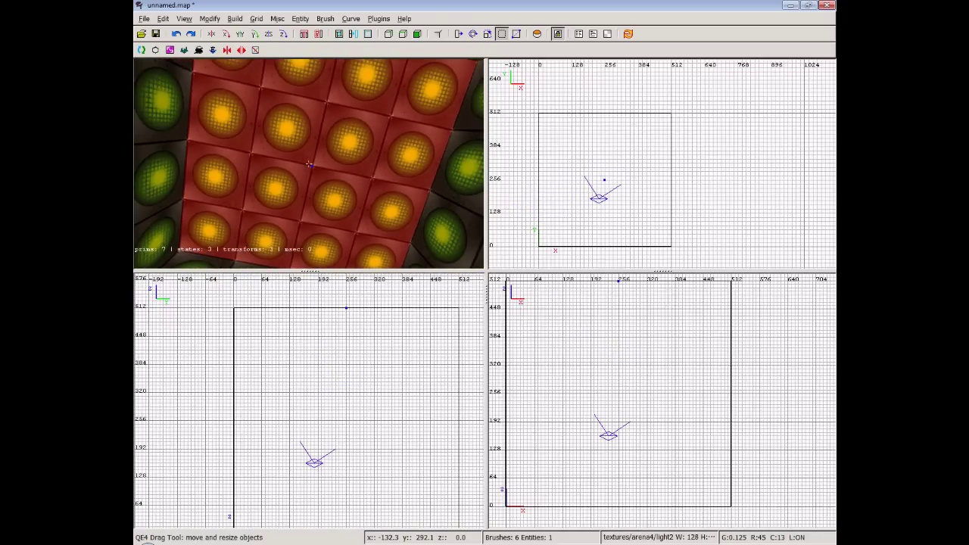
key(Up)
right_drag(309, 163, 309, 163)
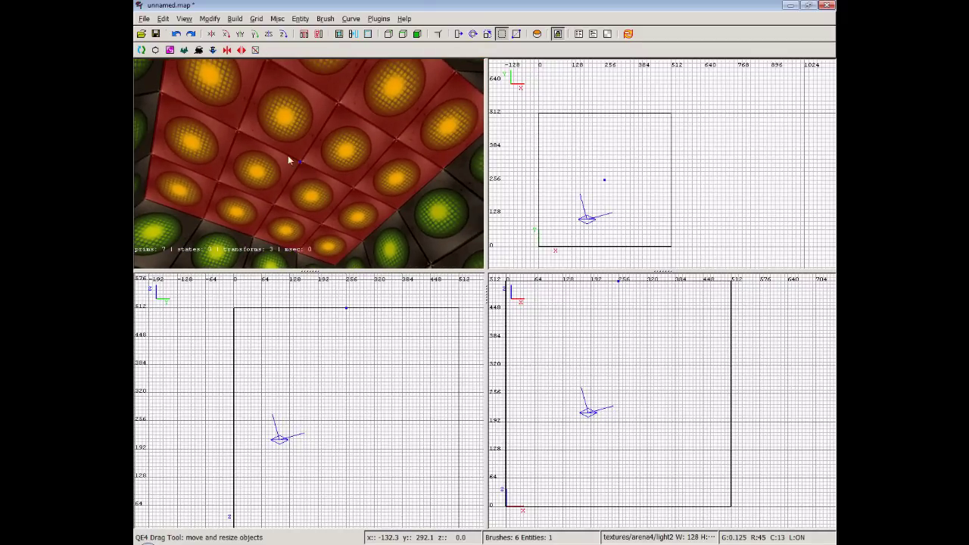
right_click(313, 175)
key(Up)
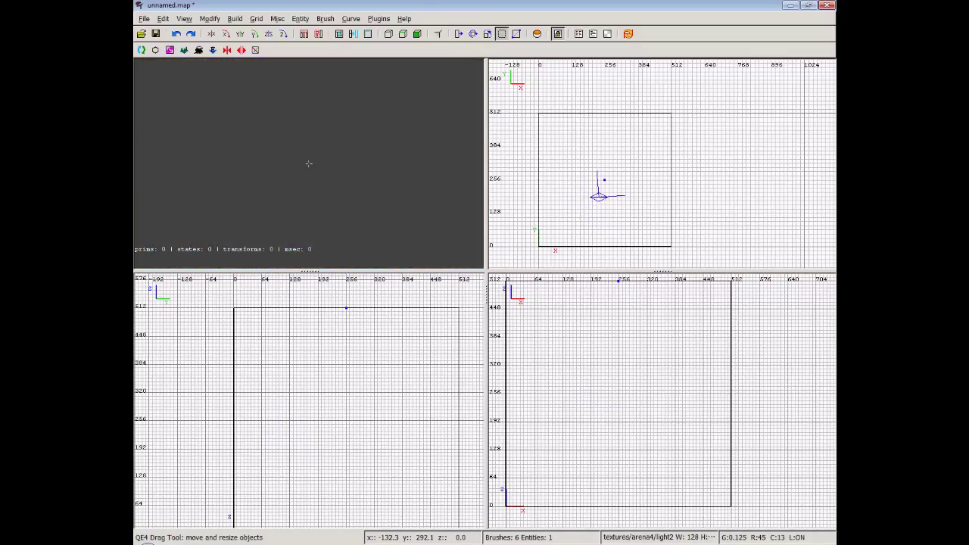
right_drag(309, 162, 309, 163)
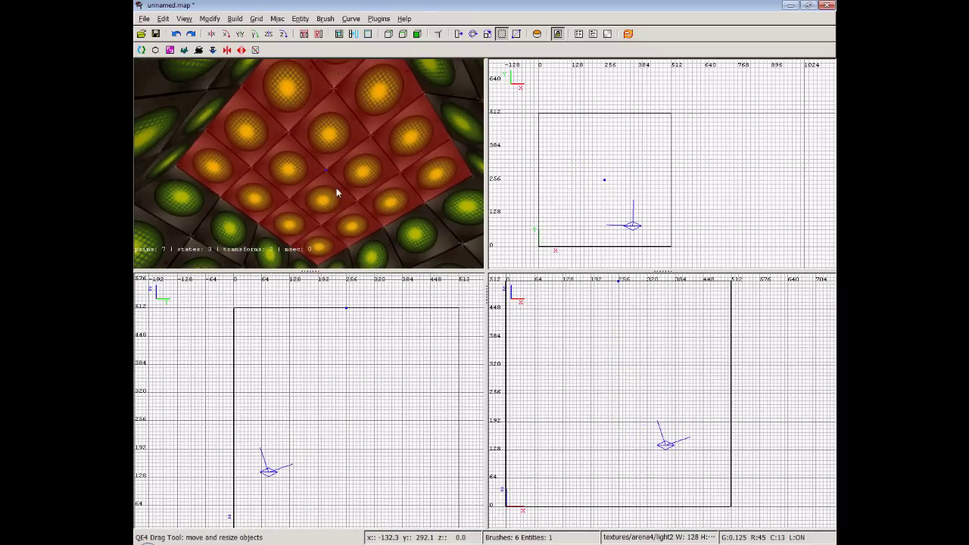
Step: Apply the bricks4_1 texture from the arena5 set to the selected ceiling face
key(t)
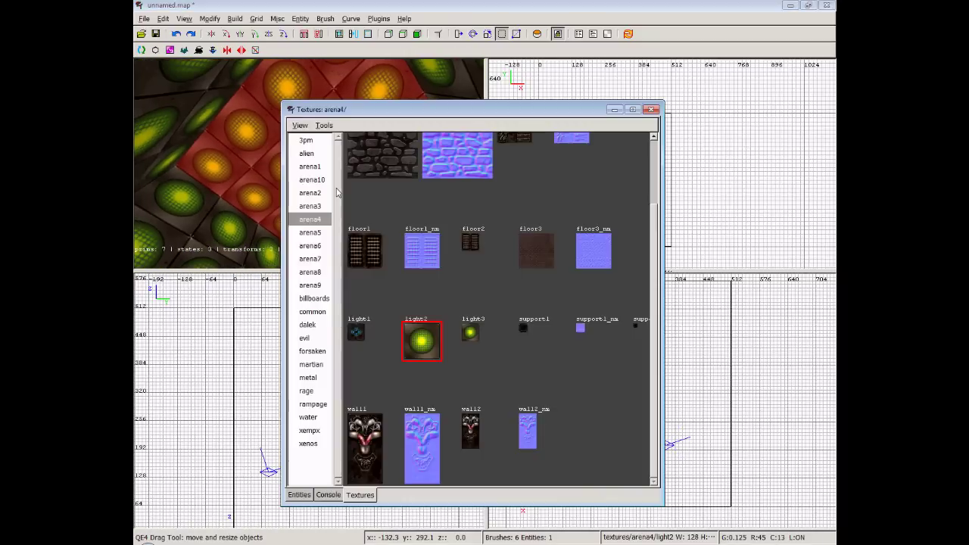
drag(653, 220, 650, 155)
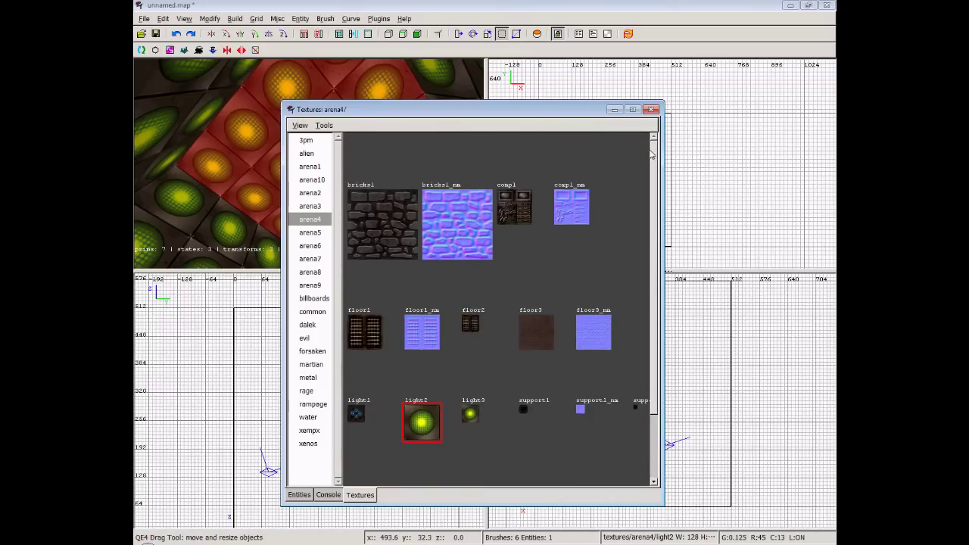
click(309, 233)
drag(656, 202, 562, 193)
click(549, 211)
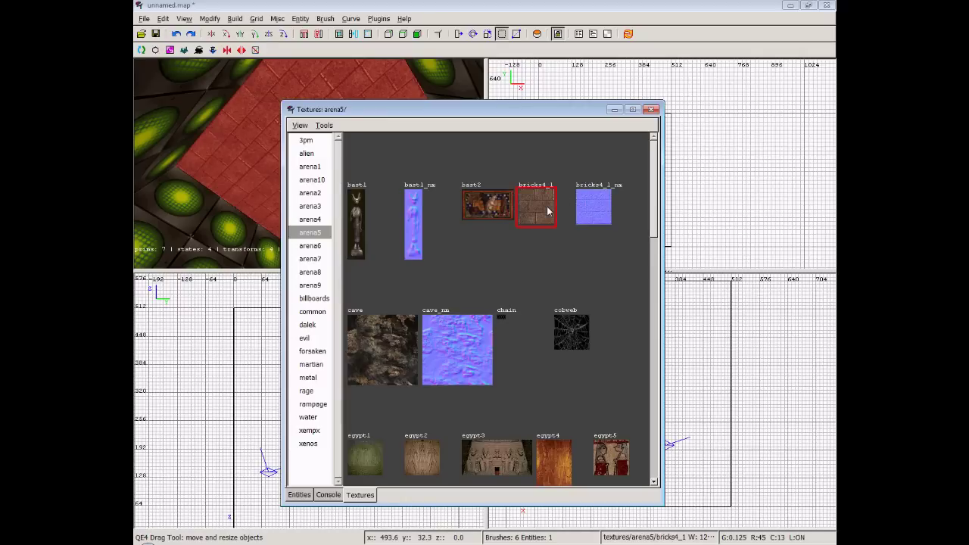
click(650, 110)
Step: Select the room's inner floor face in place of the ceiling and apply the arena5 ground1 texture to it
mouse_move(318, 186)
right_down()
mouse_move(308, 162)
mouse_move(321, 192)
right_up()
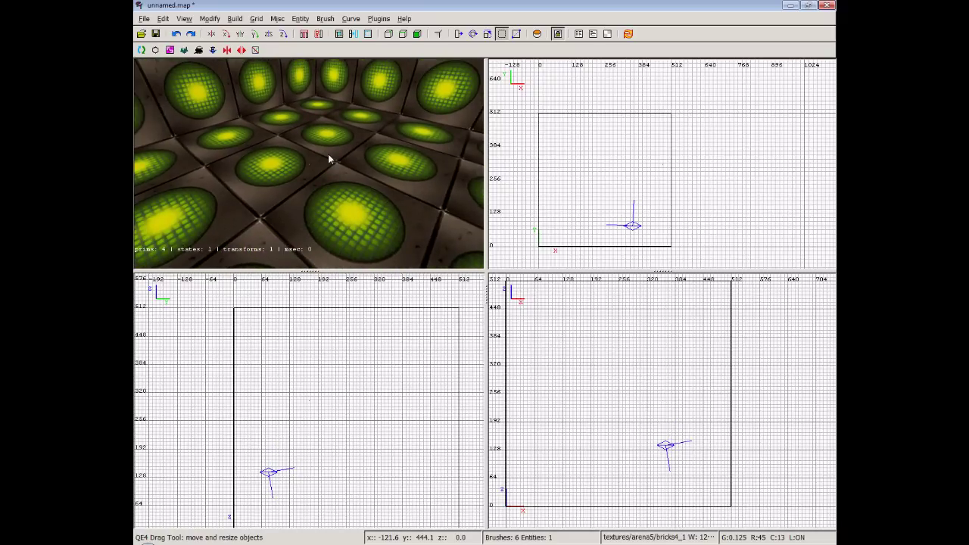
ctrl+shift+click(330, 159)
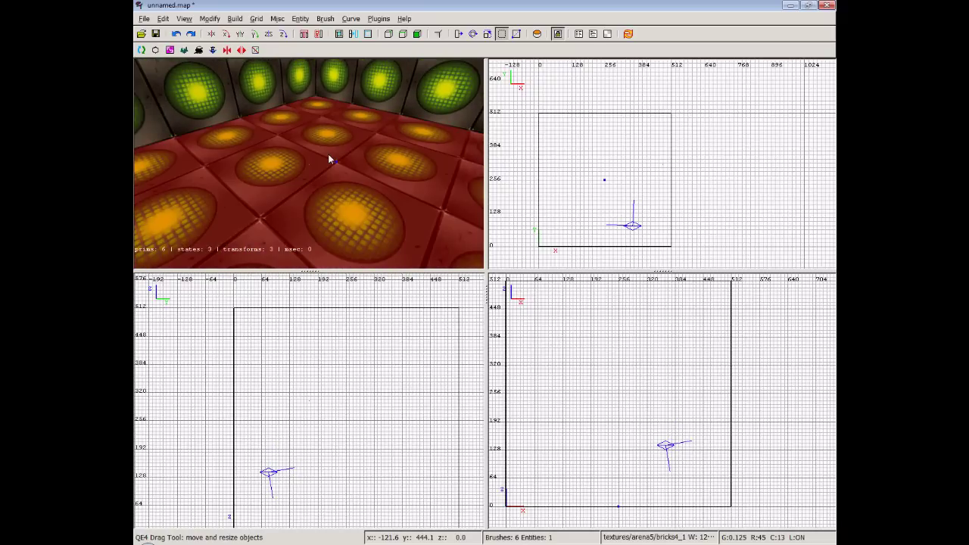
key(t)
scroll(512, 297, down, 3)
scroll(512, 298, down, 4)
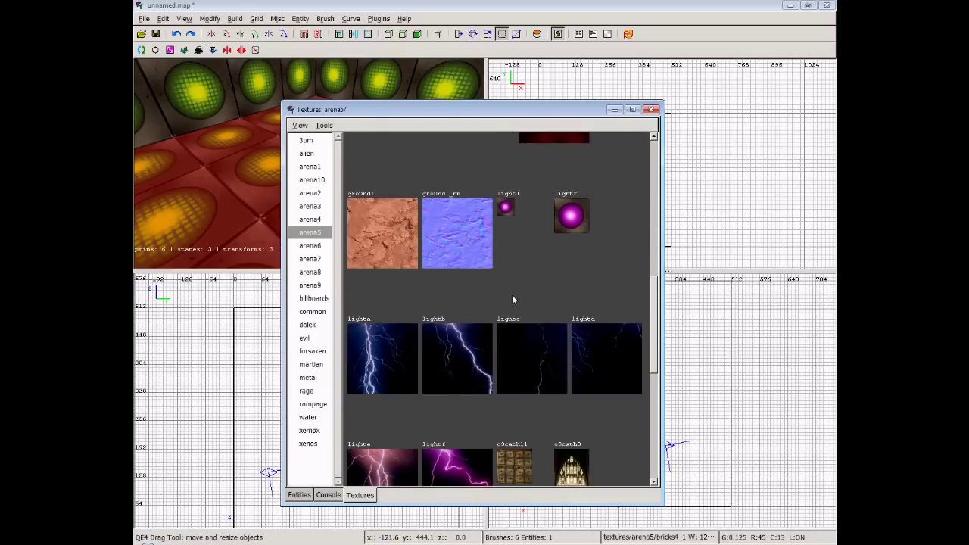
scroll(535, 287, up, 1)
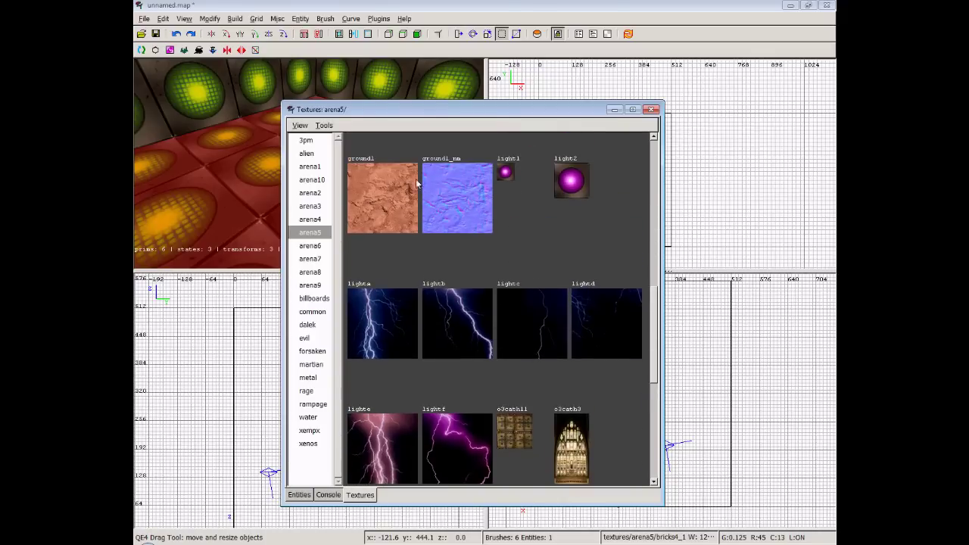
click(381, 199)
scroll(425, 200, up, 1)
click(653, 109)
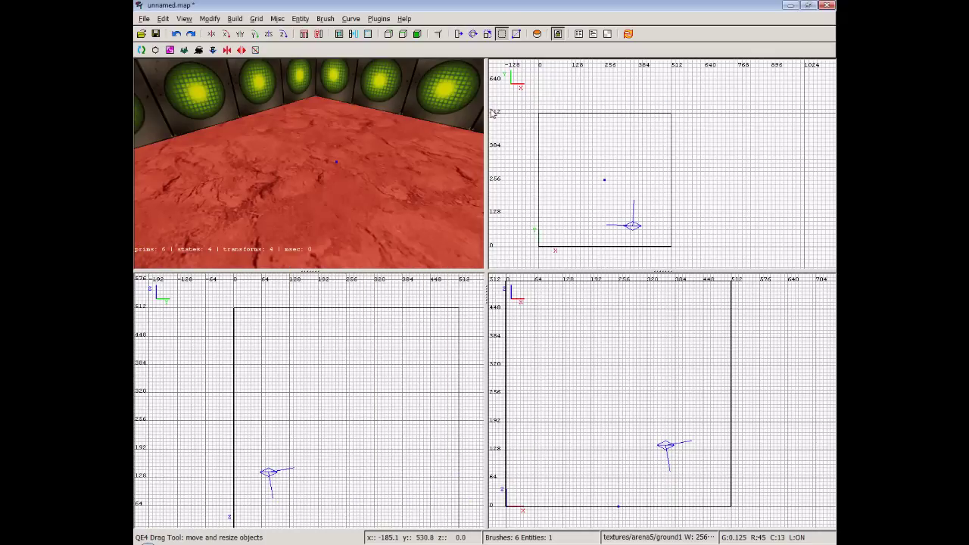
Step: Replace the floor selection with the inner faces of all four walls and check them from inside the room
right_click(309, 164)
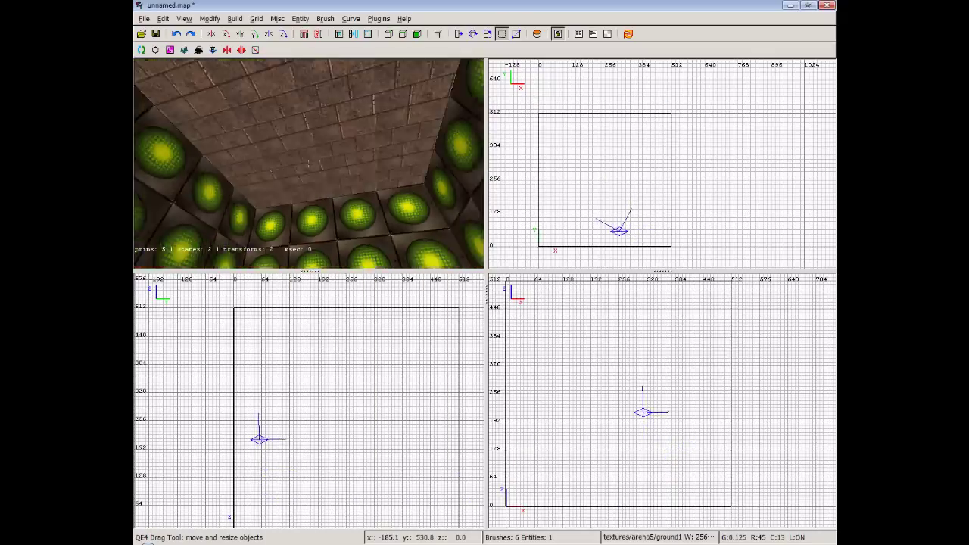
key(Right)
right_click(309, 164)
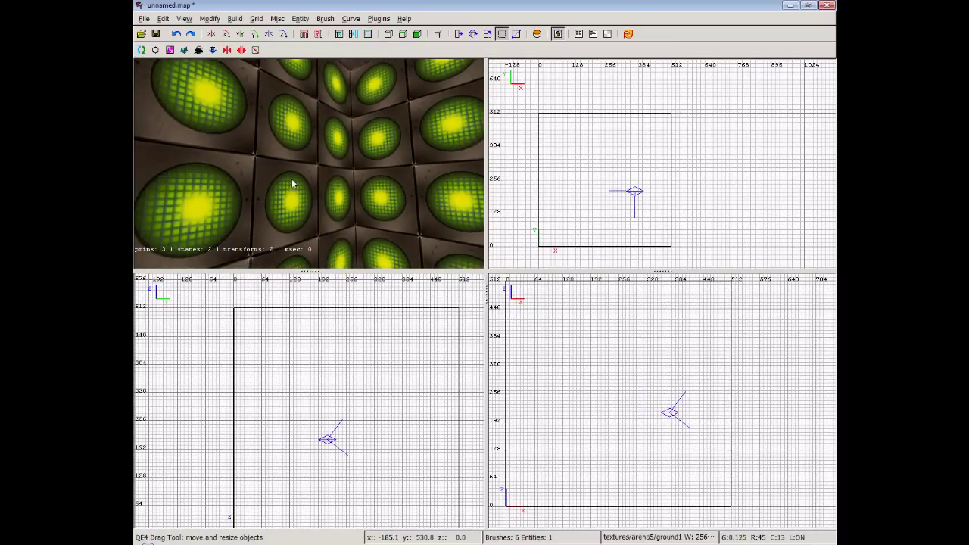
ctrl+shift+click(295, 182)
ctrl+shift+click(410, 196)
right_click(377, 226)
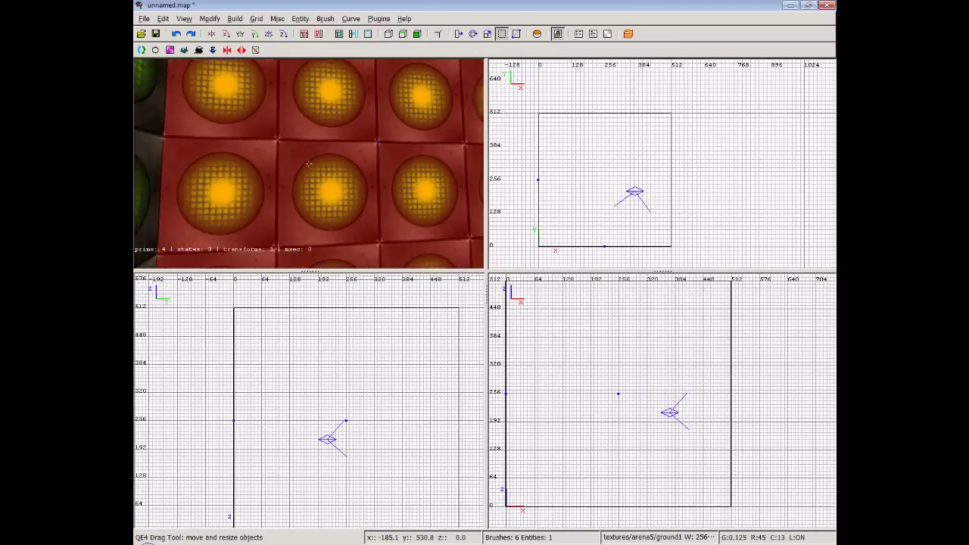
right_click(309, 163)
ctrl+shift+click(394, 166)
right_click(344, 205)
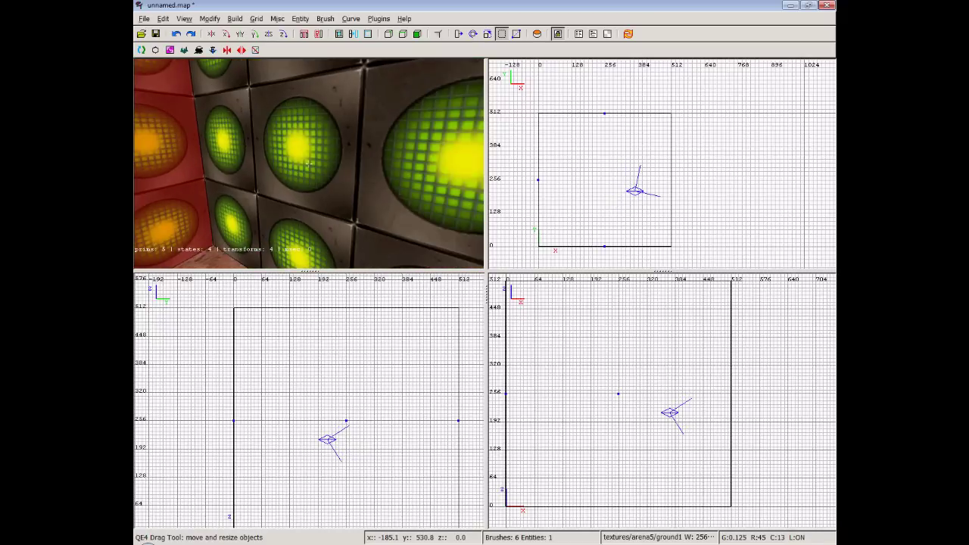
right_click(309, 163)
ctrl+shift+click(300, 204)
right_click(299, 204)
key(Up)
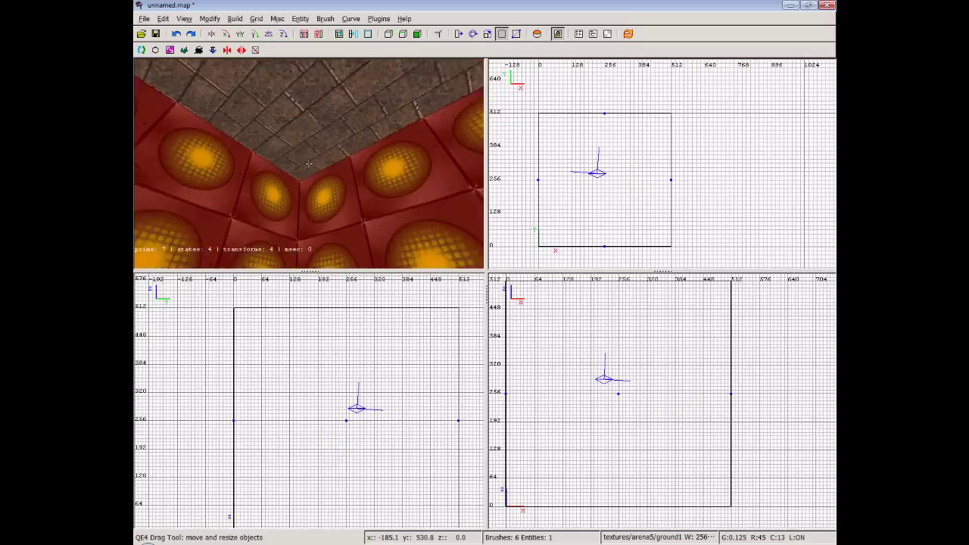
right_click(291, 200)
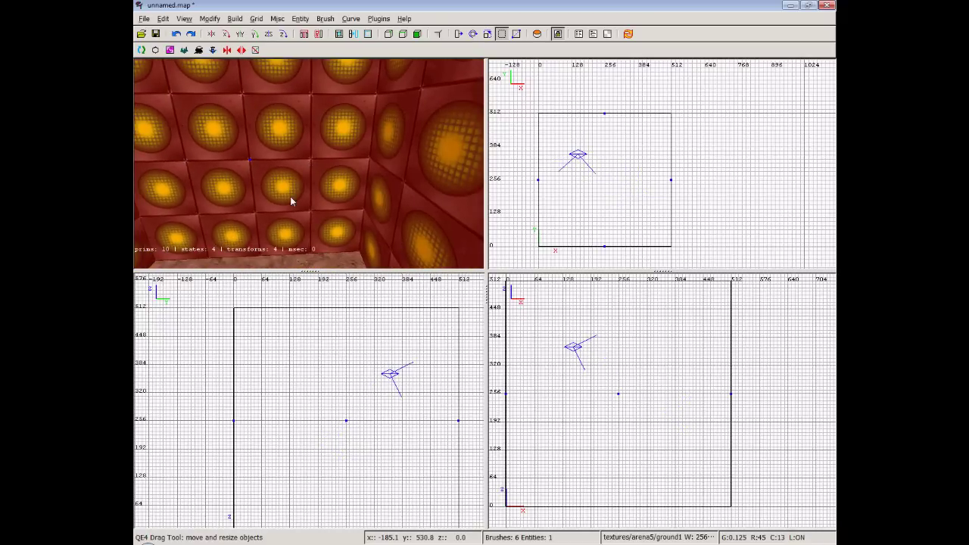
Step: Apply the arena5 trim texture to the four selected wall faces, then clear the selection
key(t)
scroll(519, 368, down, 3)
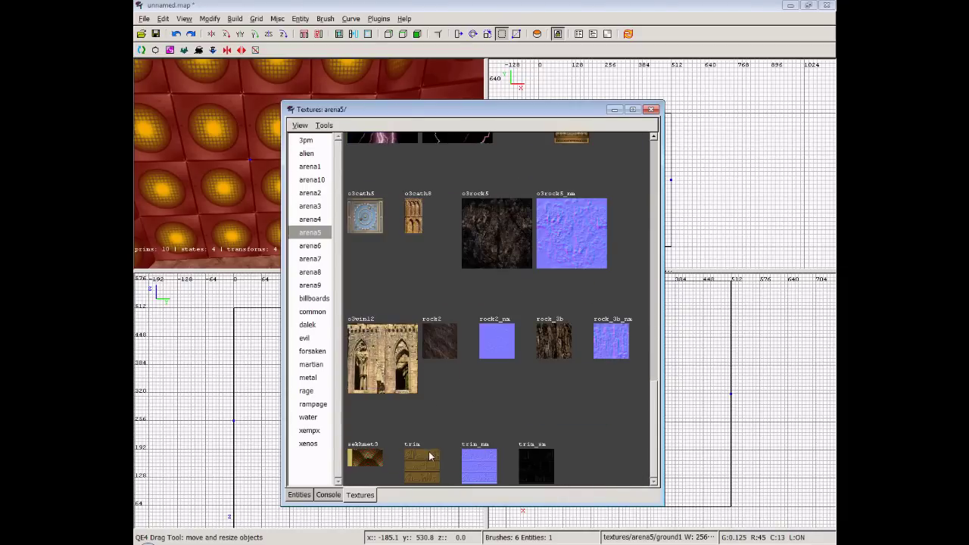
click(430, 473)
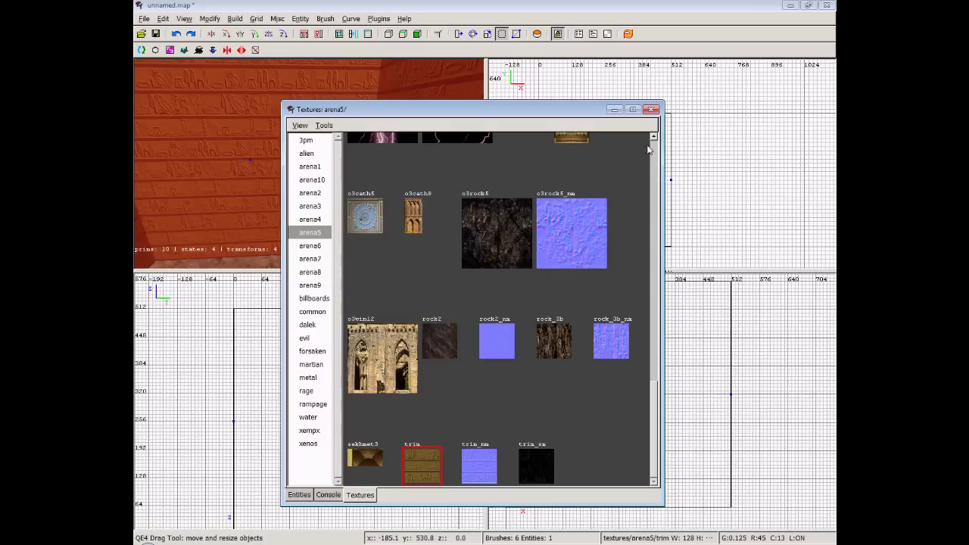
click(654, 112)
key(Escape)
Step: Fly the 3D camera around the room to examine the textured walls, floor and ceiling
right_click(337, 173)
key(Up)
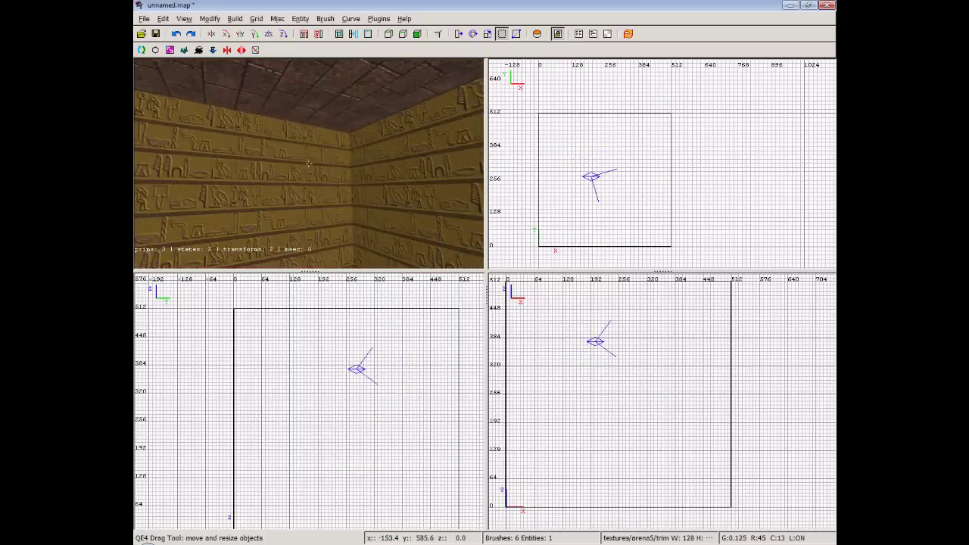
key(Left)
key(Up)
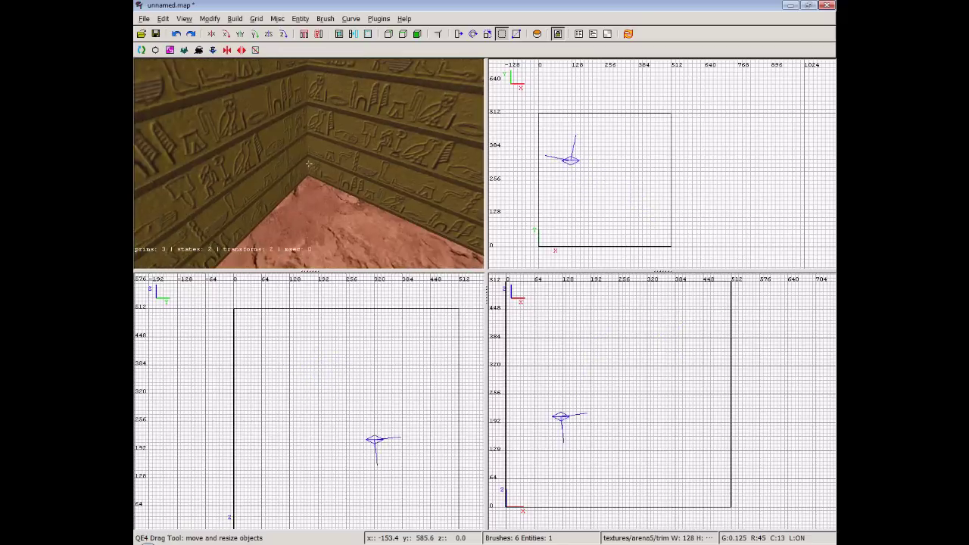
key(Up)
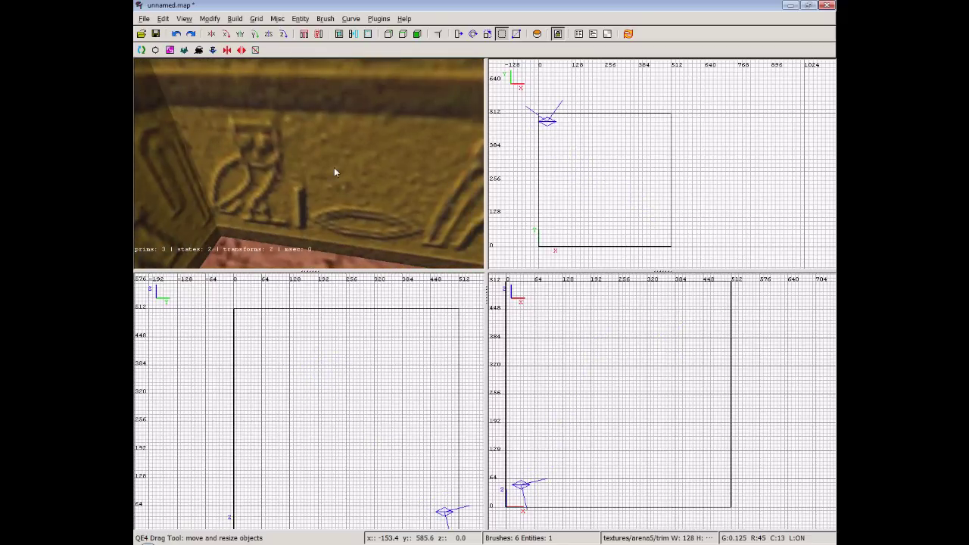
right_click(334, 169)
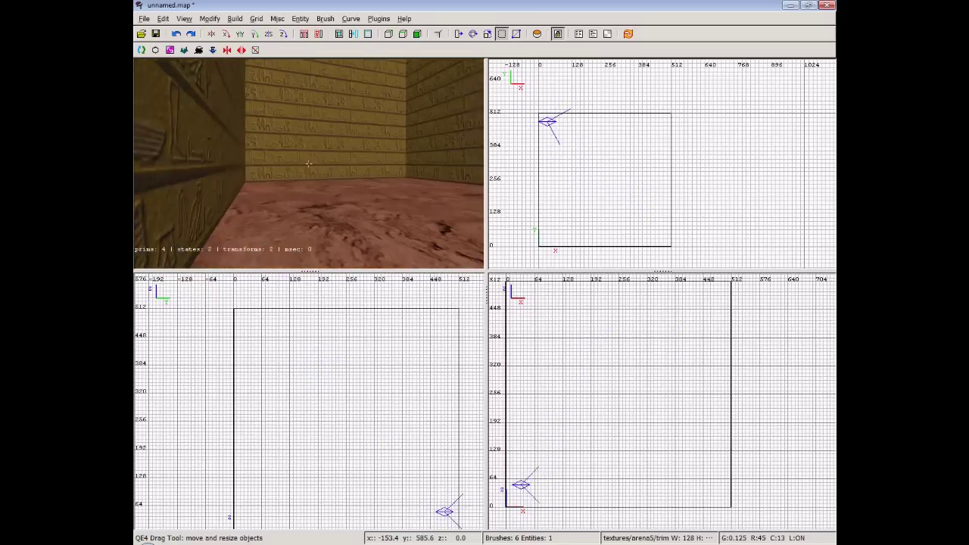
key(Up)
key(Down)
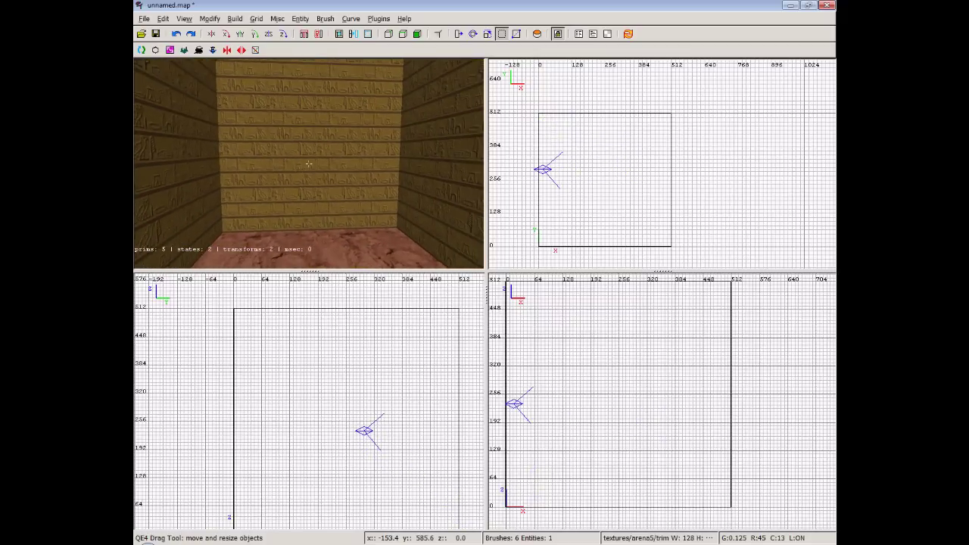
key(z)
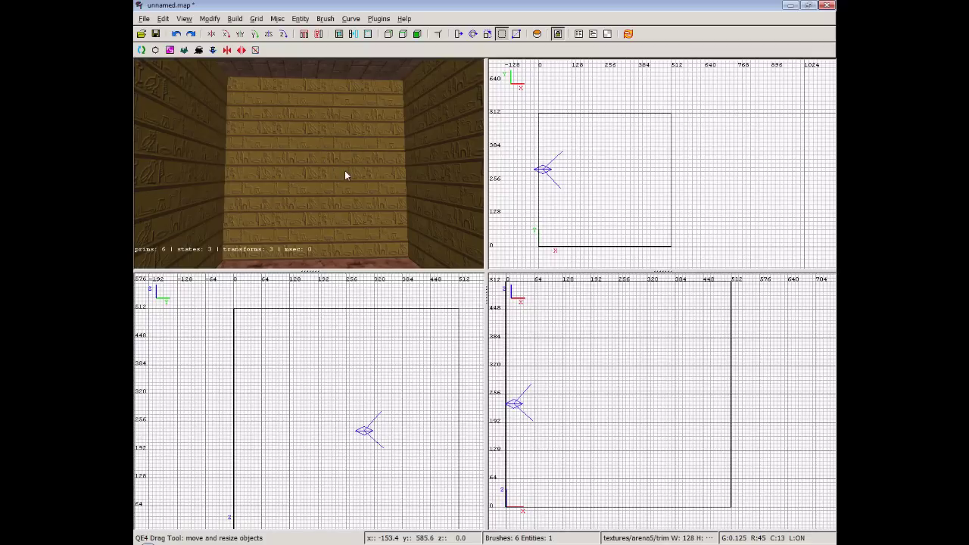
right_click(352, 225)
key(Up)
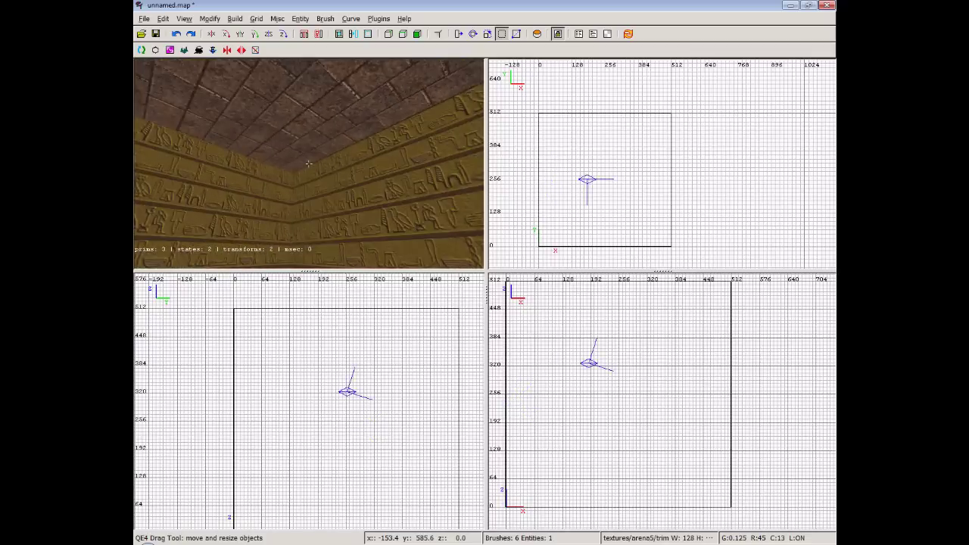
key(Down)
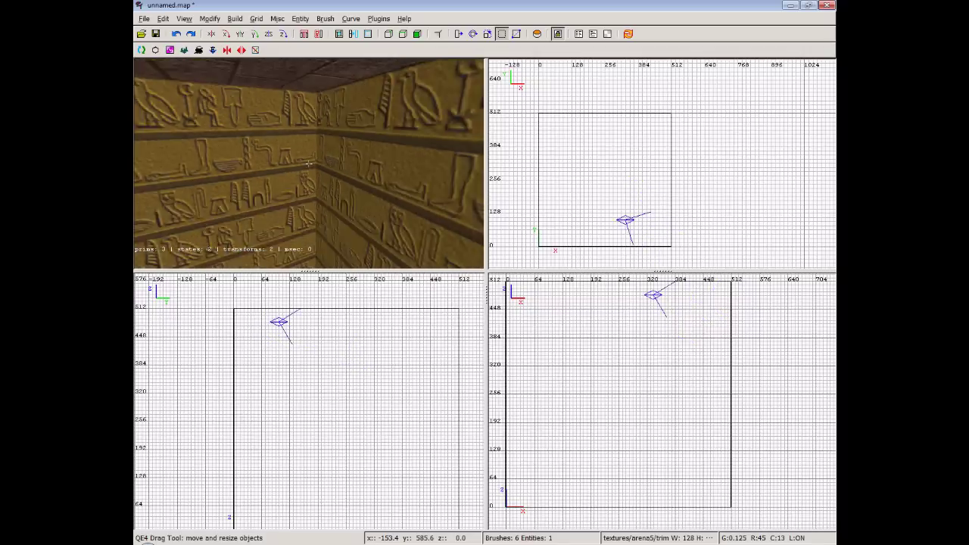
key(Up)
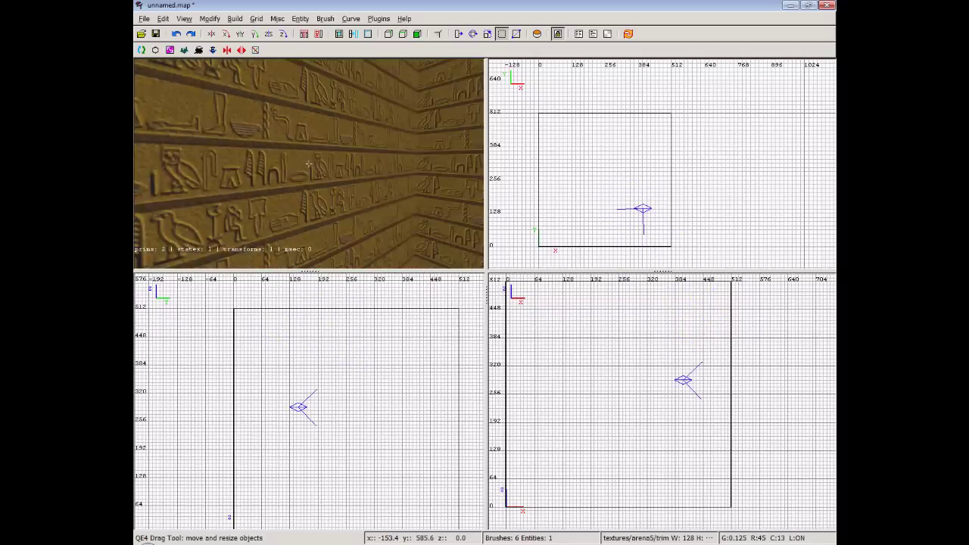
Step: Select only the inner wall face at x = 512 and open the Surface Inspector for it, keeping the 3D view uncovered
right_drag(309, 163, 309, 163)
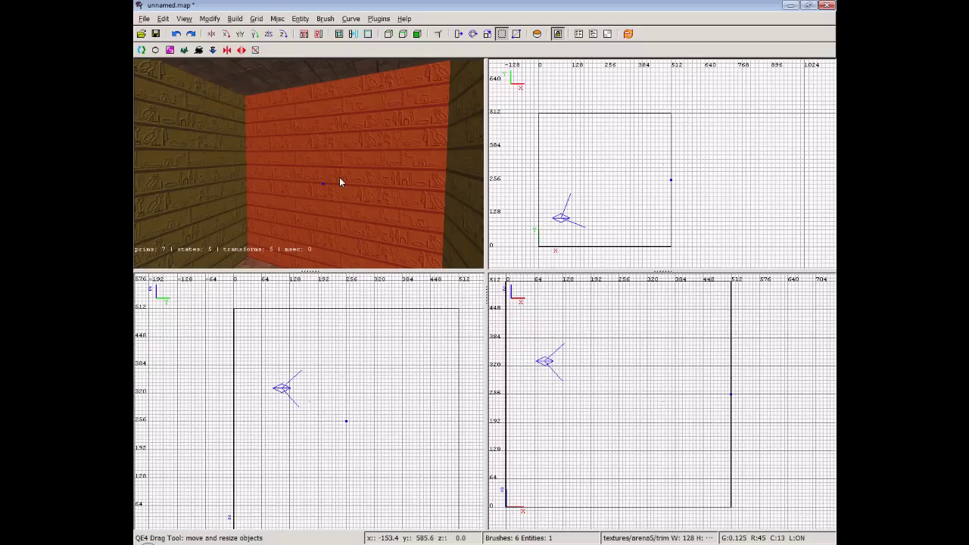
key(s)
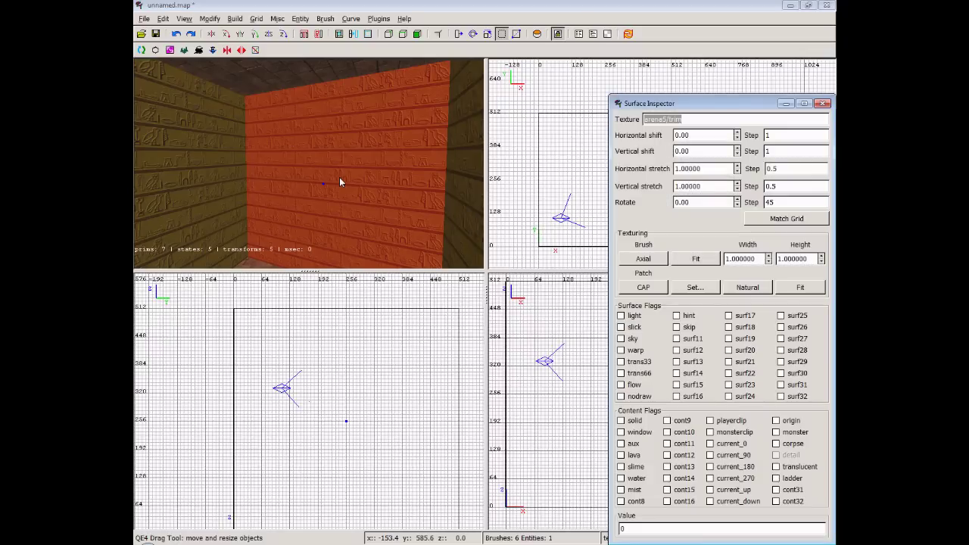
drag(715, 106, 640, 42)
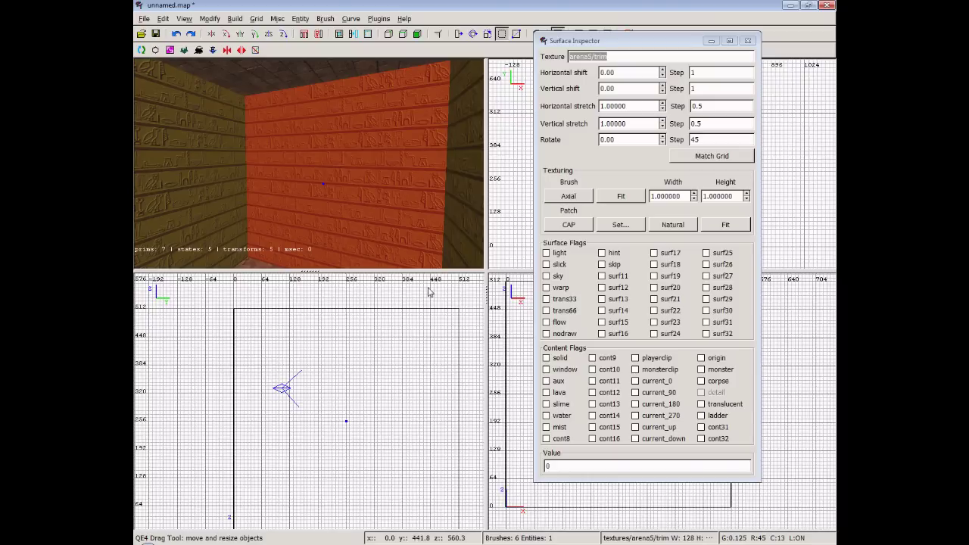
Step: Try the trans33, trans66 and mist flags on the selected wall face, then clear them all
click(546, 299)
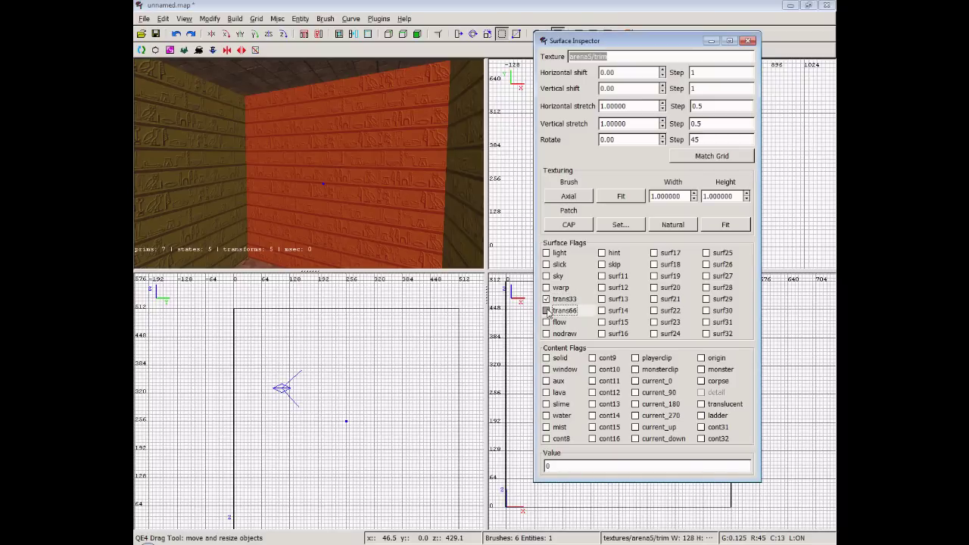
click(555, 311)
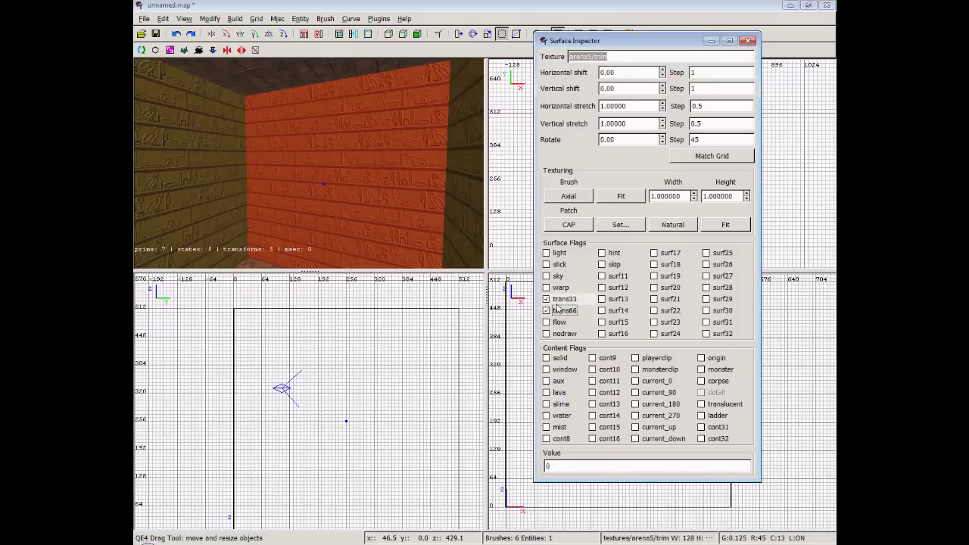
click(557, 427)
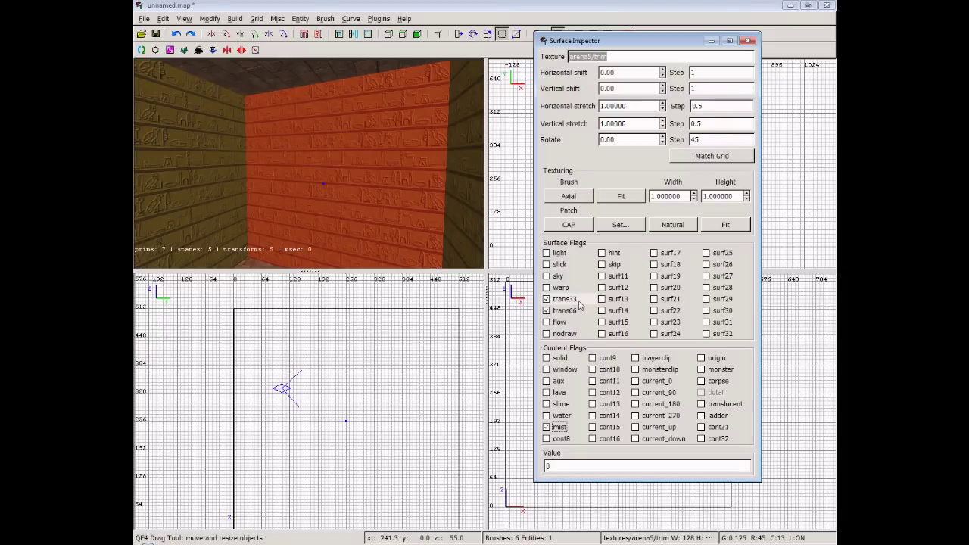
click(546, 299)
click(547, 428)
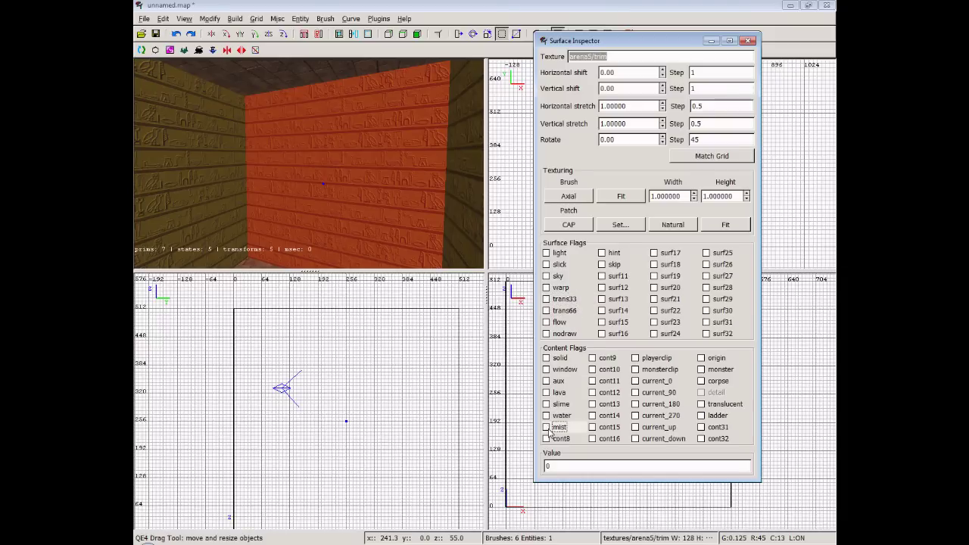
Step: Try shifting the selected wall's texture horizontally and vertically, then reset both shifts to 0
drag(649, 40, 648, 75)
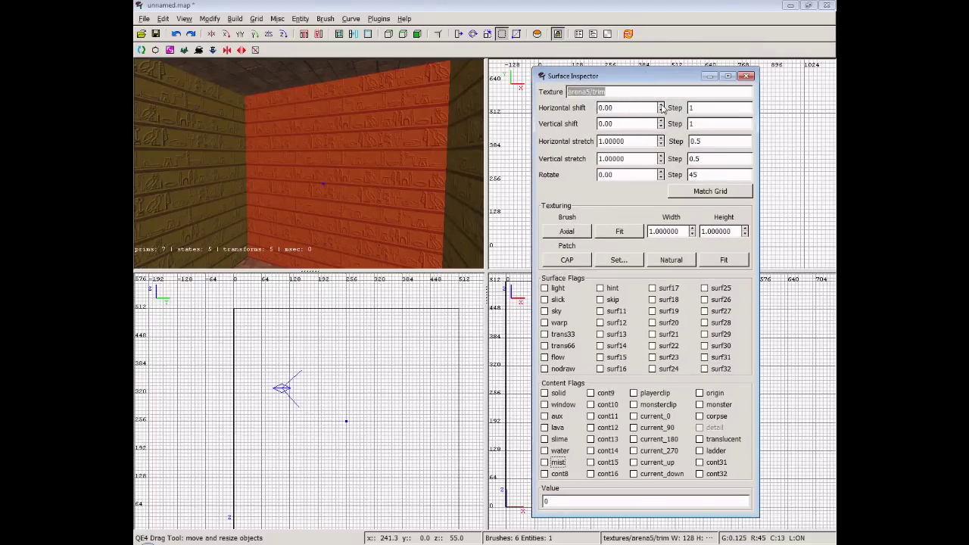
click(661, 105)
click(661, 105)
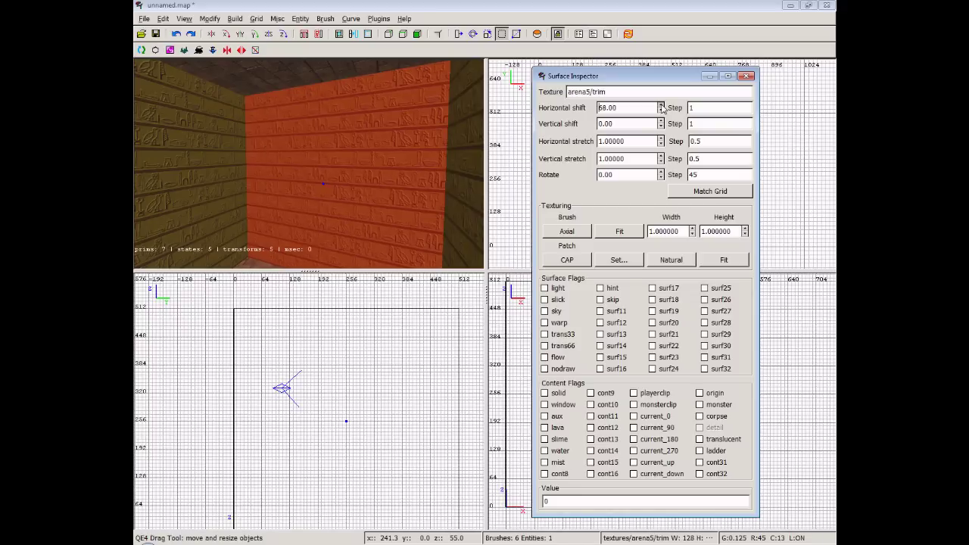
click(661, 121)
click(661, 126)
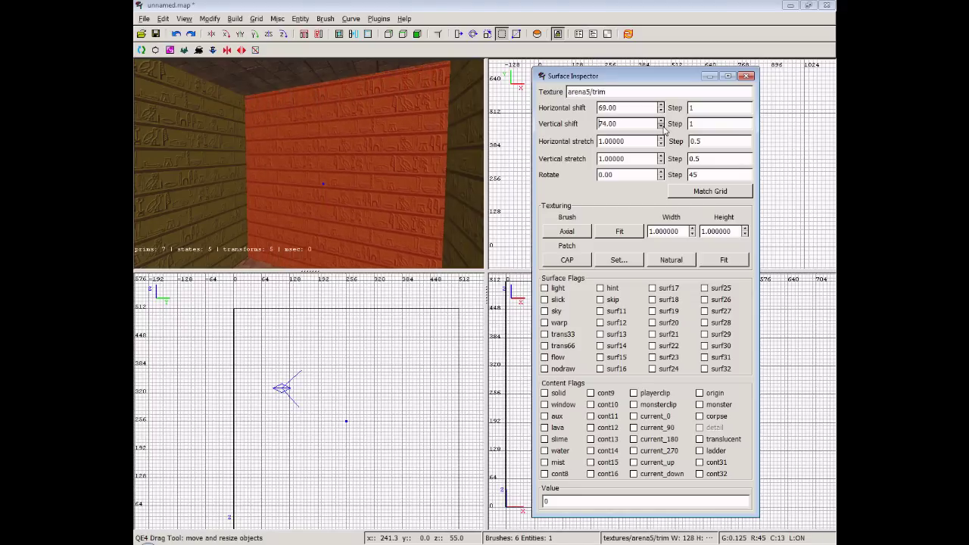
click(661, 127)
drag(624, 124, 598, 124)
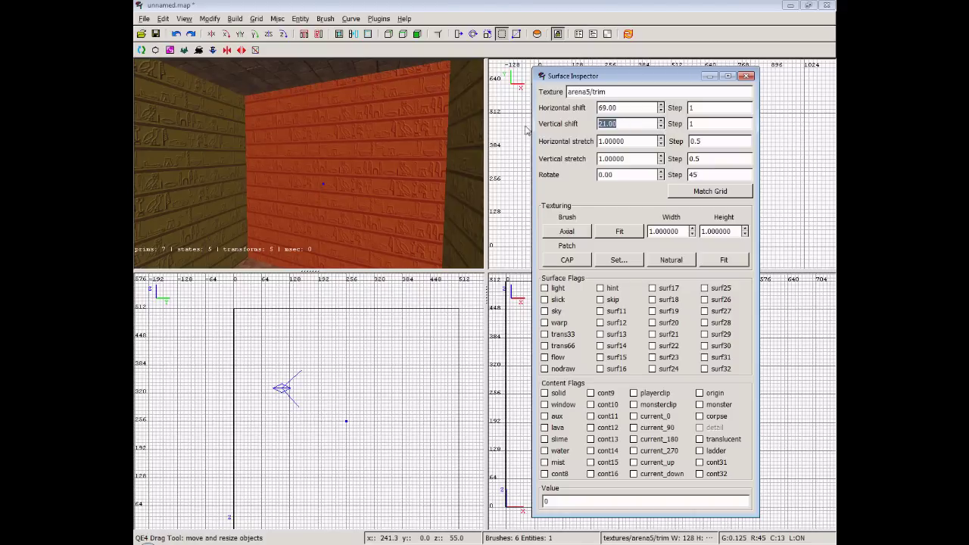
text(0)
drag(649, 107, 526, 119)
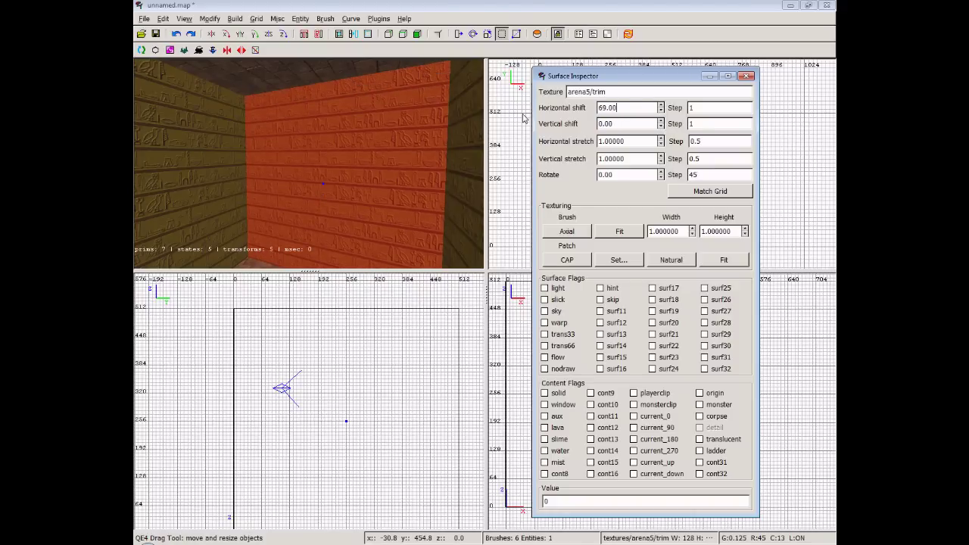
drag(627, 108, 564, 137)
text(0)
click(628, 125)
Step: Set the selected wall texture's horizontal and vertical stretch to 1.5, then clear the selection
right_click(378, 182)
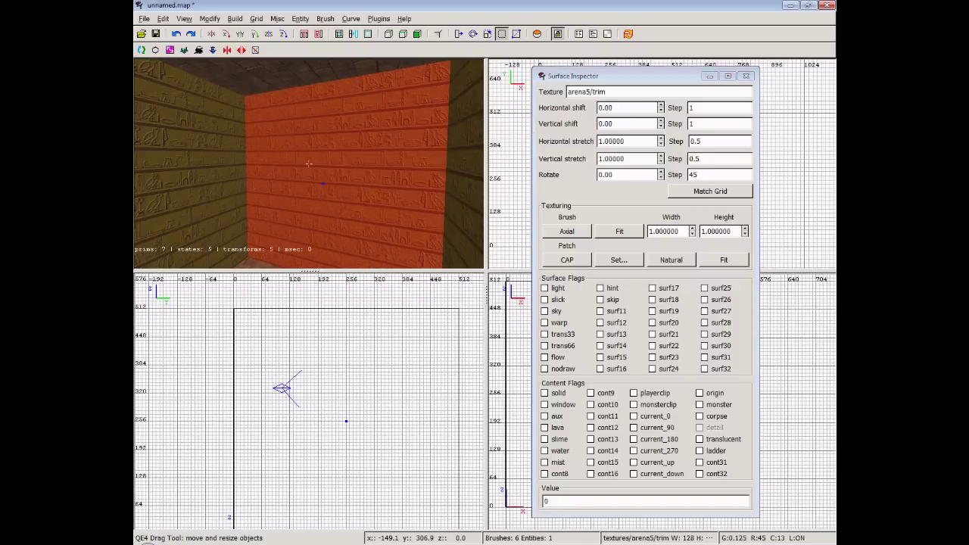
key(Left)
key(Up)
key(Down)
key(Down)
key(Down)
key(Down)
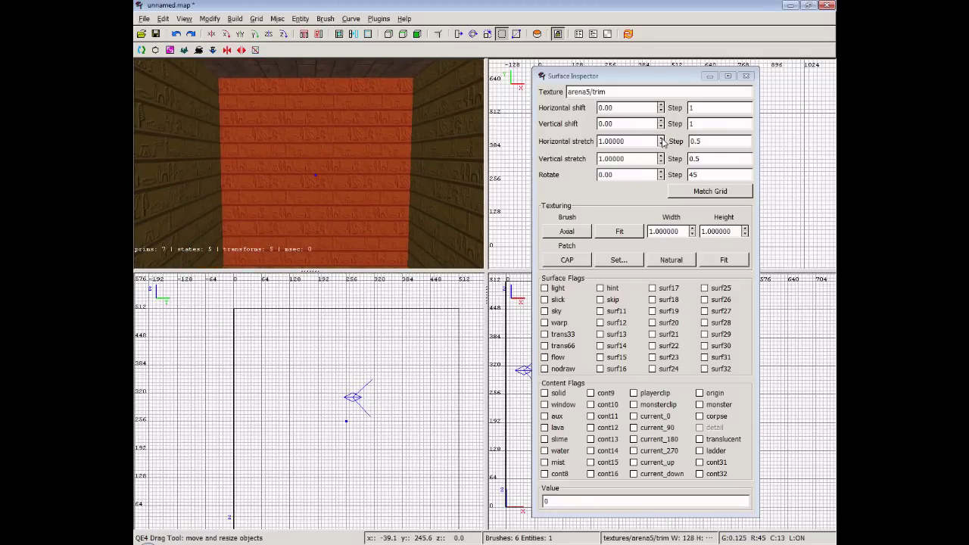
drag(719, 142, 671, 143)
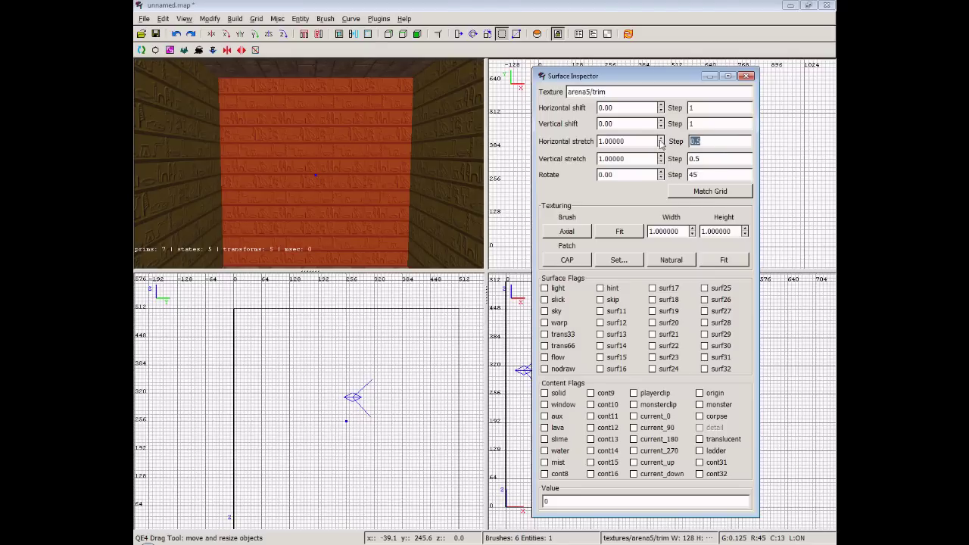
click(661, 138)
click(661, 156)
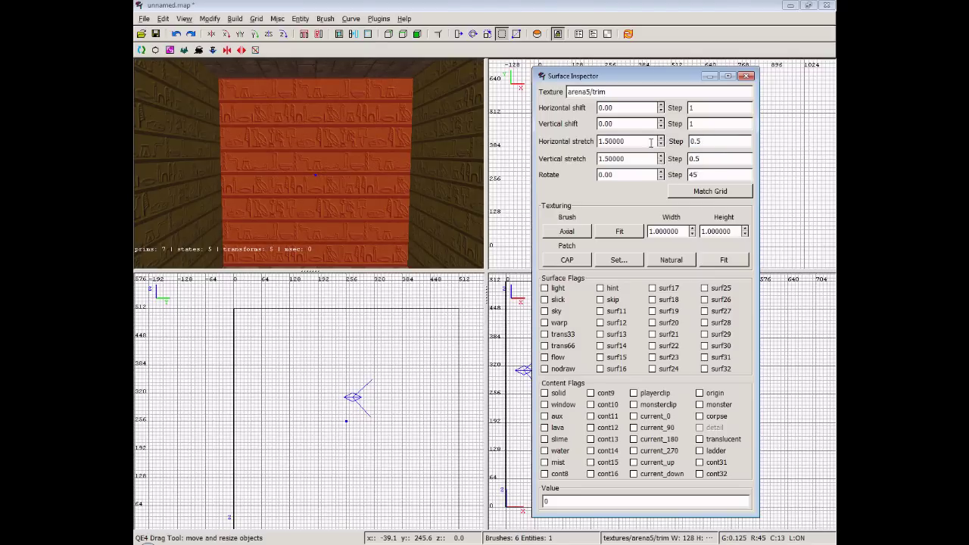
right_click(370, 186)
key(Escape)
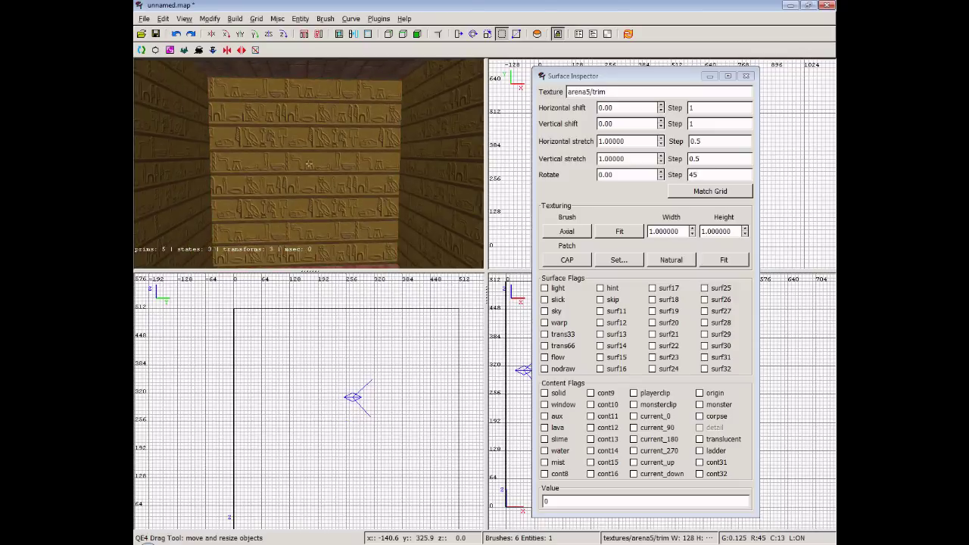
Step: Select the opposite wall's inner face, set its horizontal and vertical texture stretch to 1.5, and deselect it
key(Up)
key(Up)
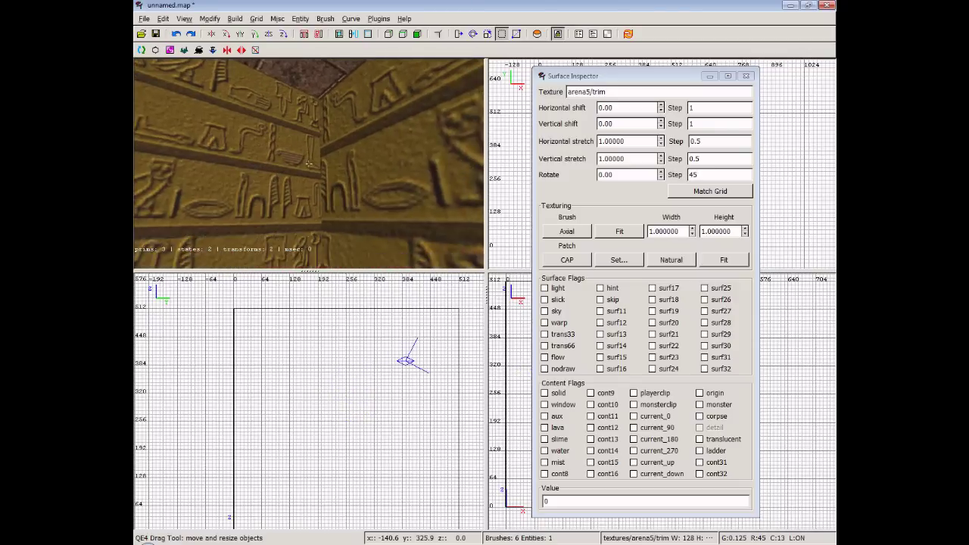
key(Down)
key(Up)
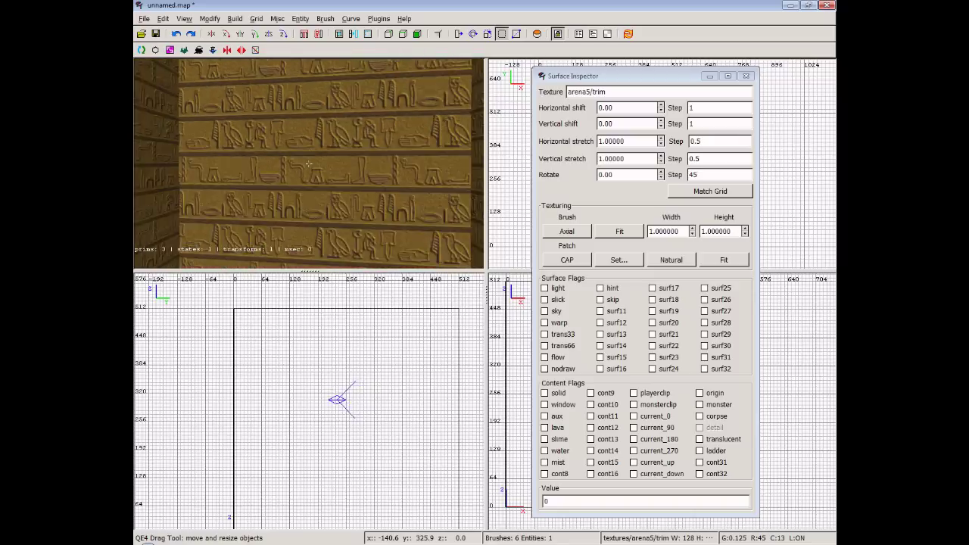
key(Down)
key(Up)
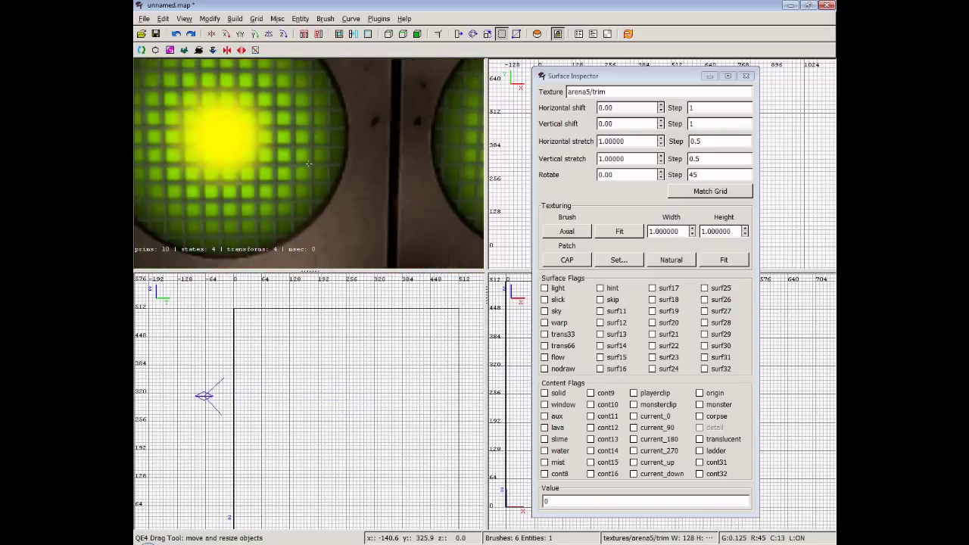
key(Down)
right_click(398, 170)
ctrl+shift+click(398, 172)
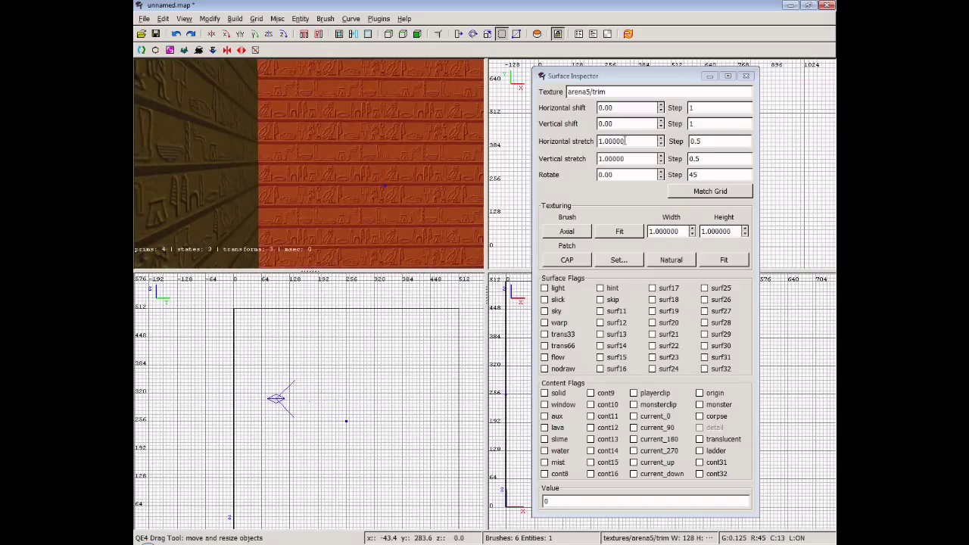
click(661, 138)
click(661, 156)
right_click(420, 174)
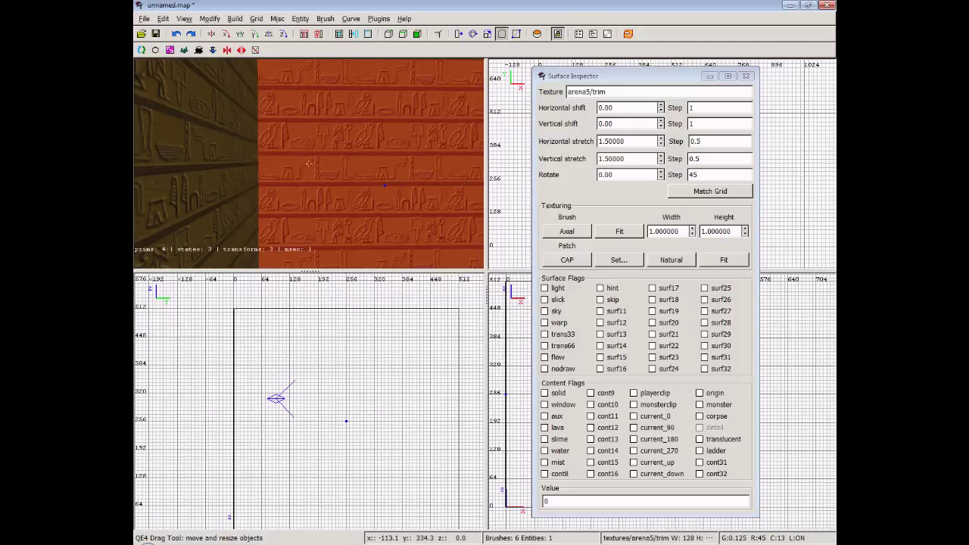
key(Escape)
Step: Fly the 3D camera around the room to compare the texture scale on the walls
key(Up)
key(Up)
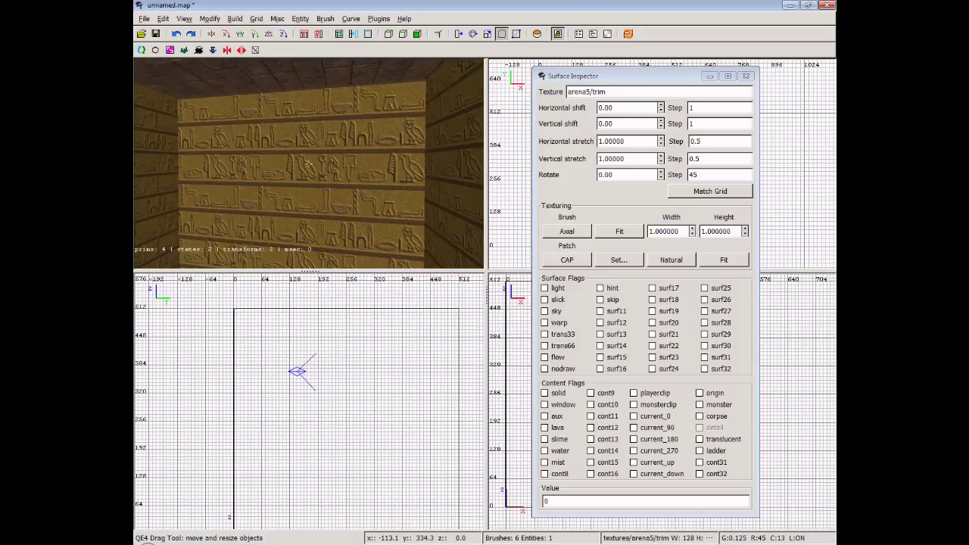
key(Down)
key(Up)
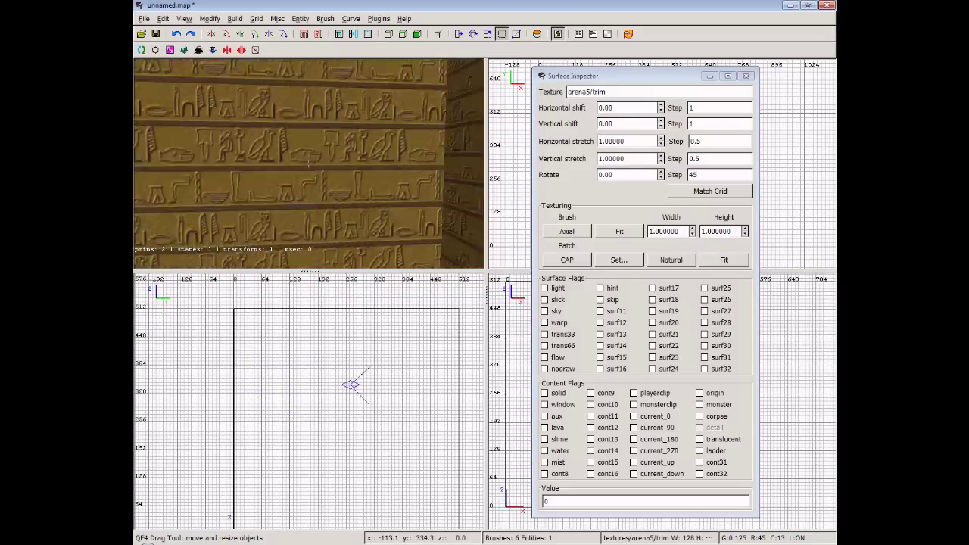
key(Down)
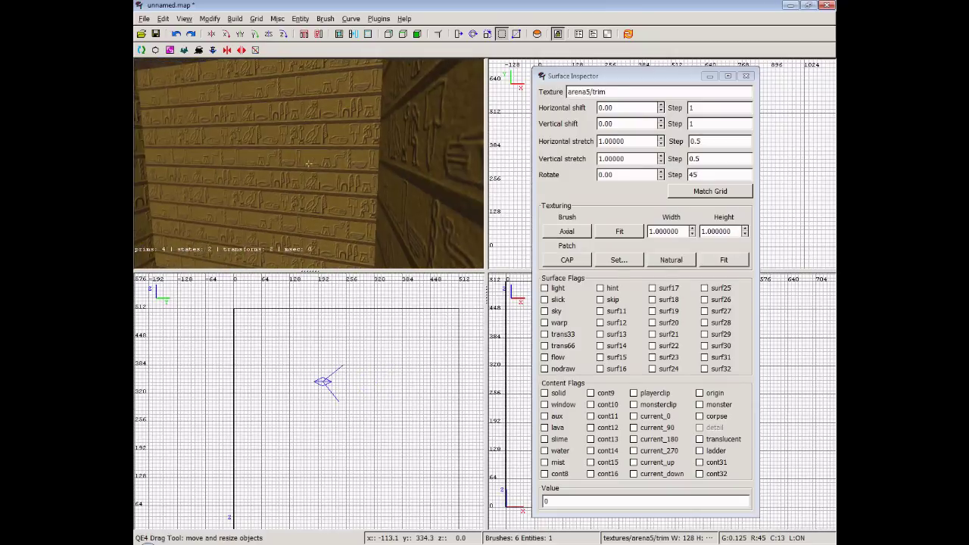
key(Up)
key(Down)
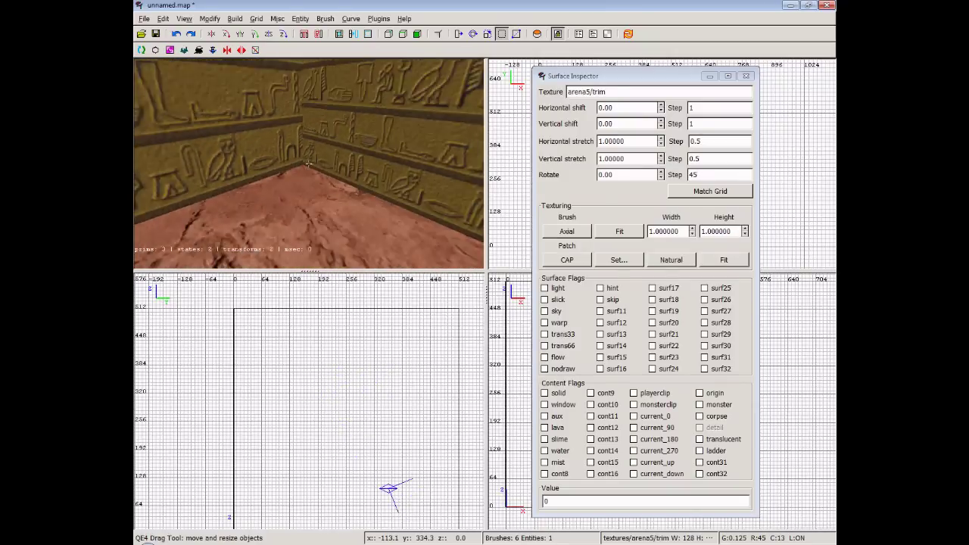
key(Left)
key(a)
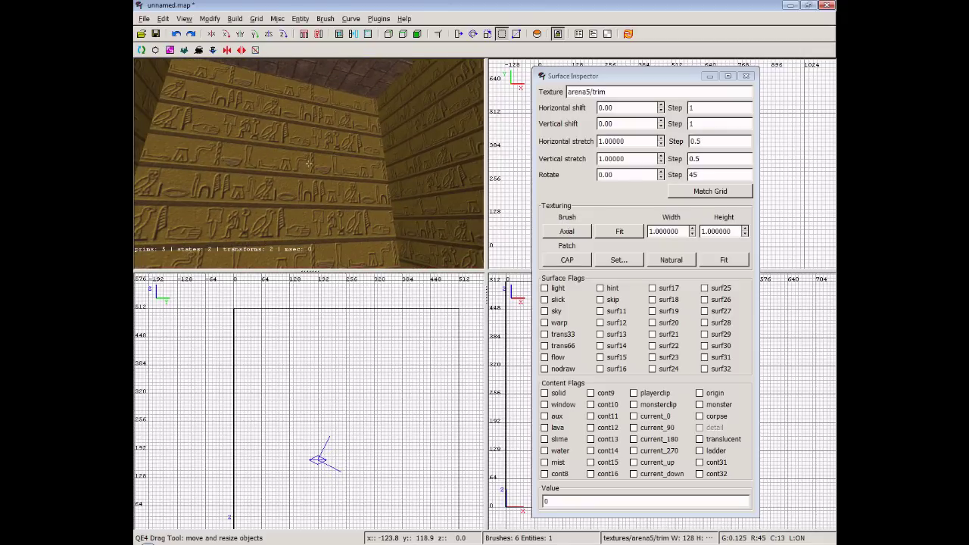
right_click(327, 194)
key(Up)
key(Down)
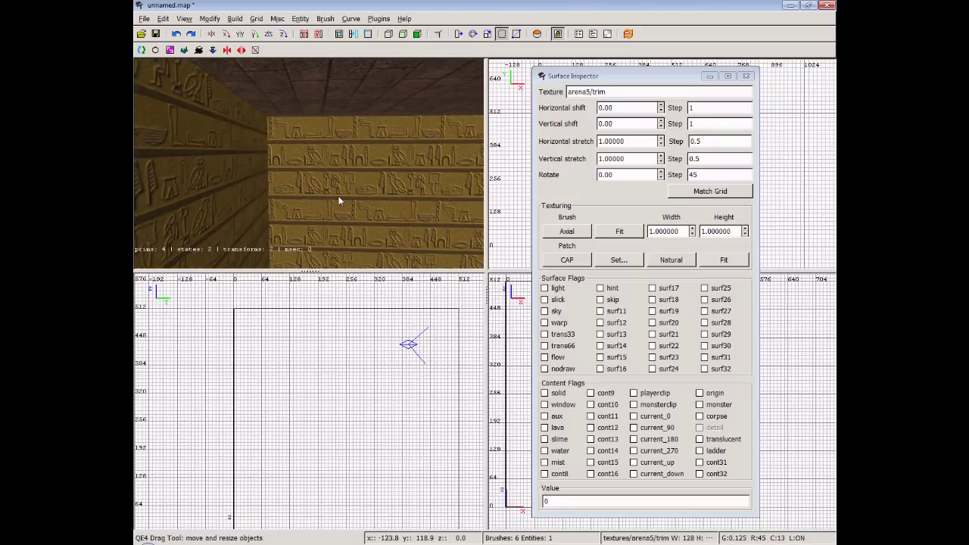
Step: Select the room's inner ceiling face and apply the arena4 light2 texture to it
right_click(386, 165)
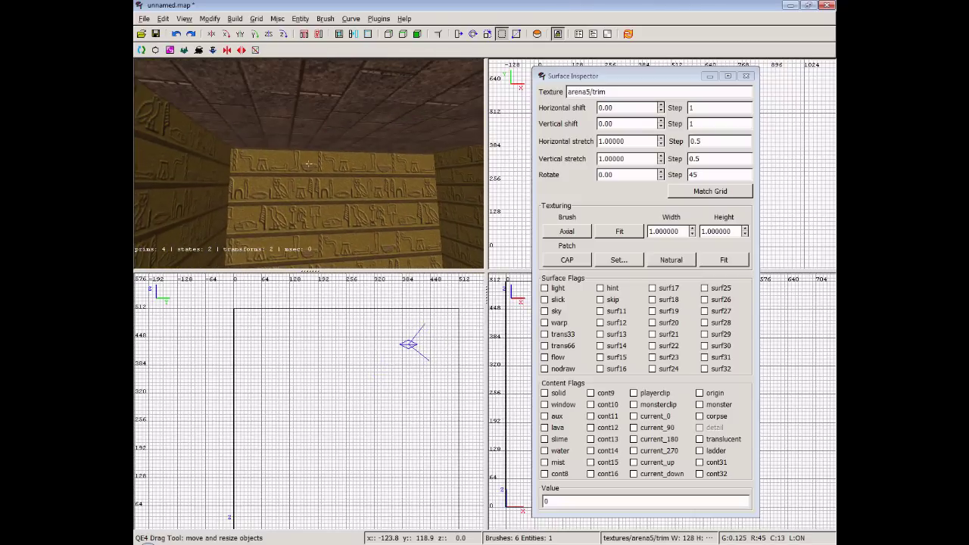
ctrl+shift+click(387, 93)
key(t)
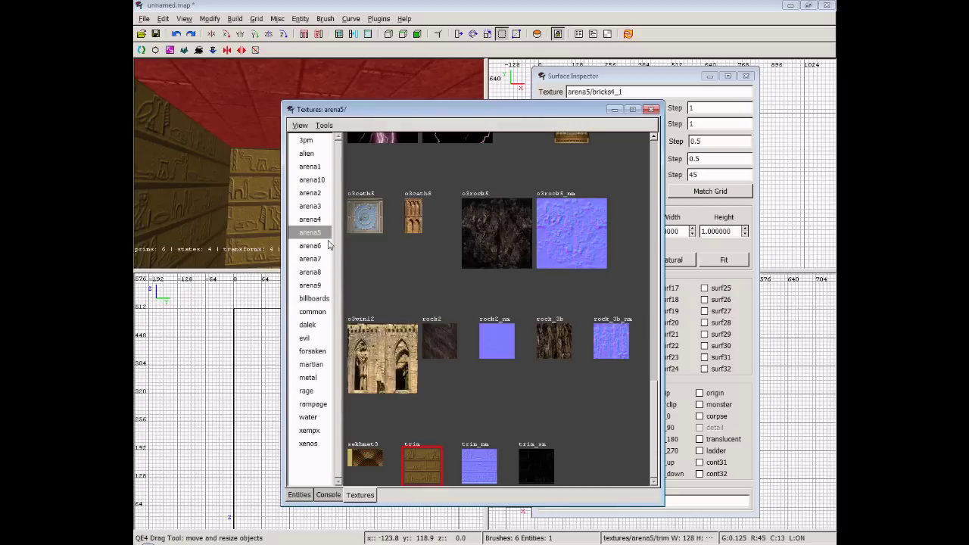
click(311, 220)
click(421, 341)
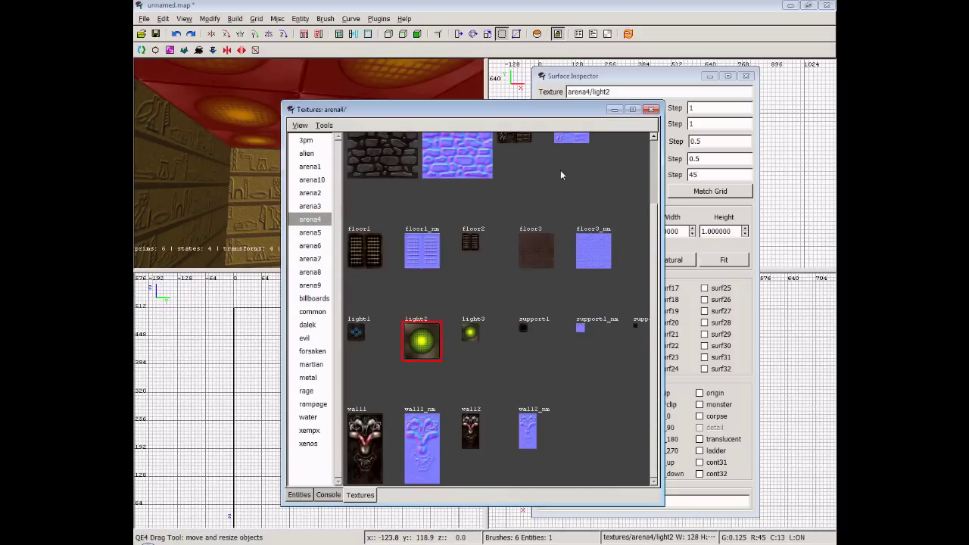
click(651, 109)
Step: Select the room's inner ceiling face, enable its light surface flag with a value of 50, and deselect it
key(Up)
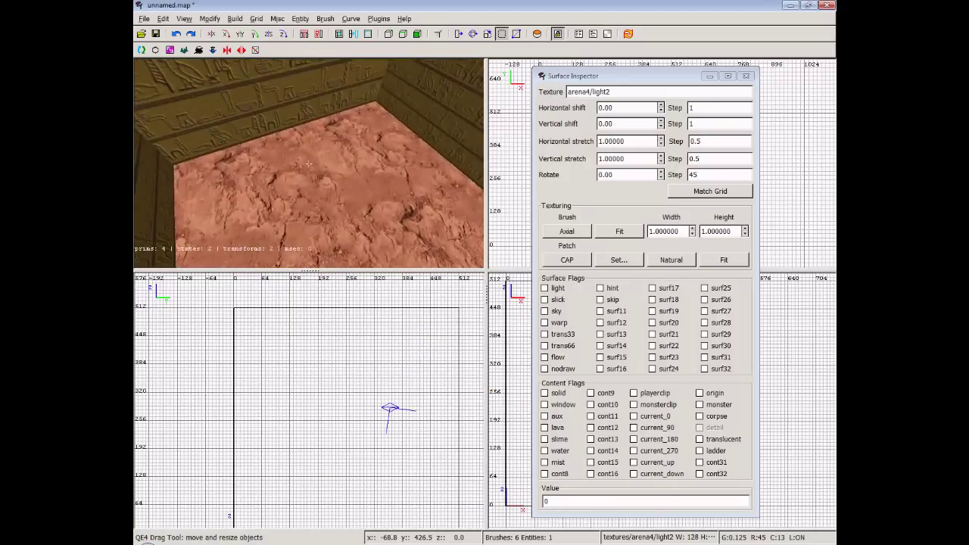
key(Down)
key(Right)
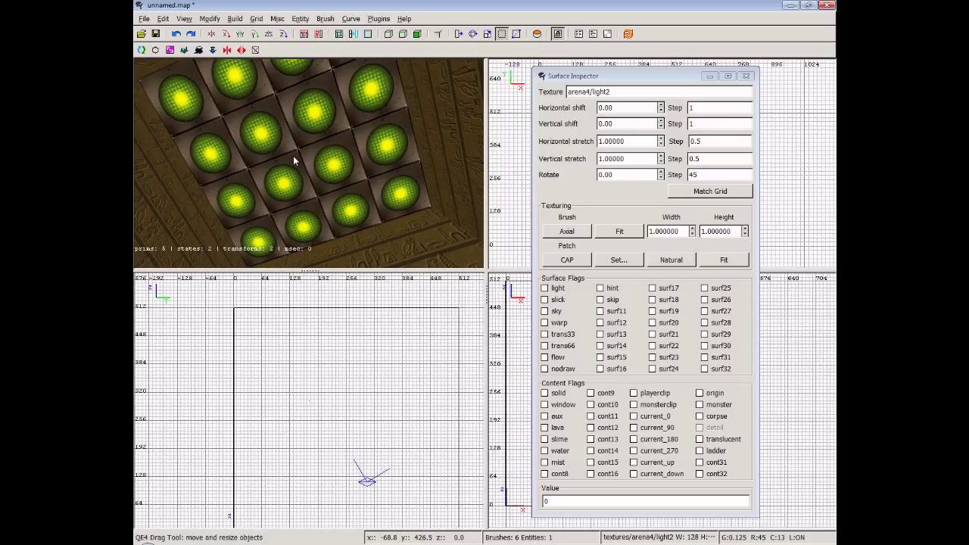
ctrl+shift+click(293, 156)
click(544, 289)
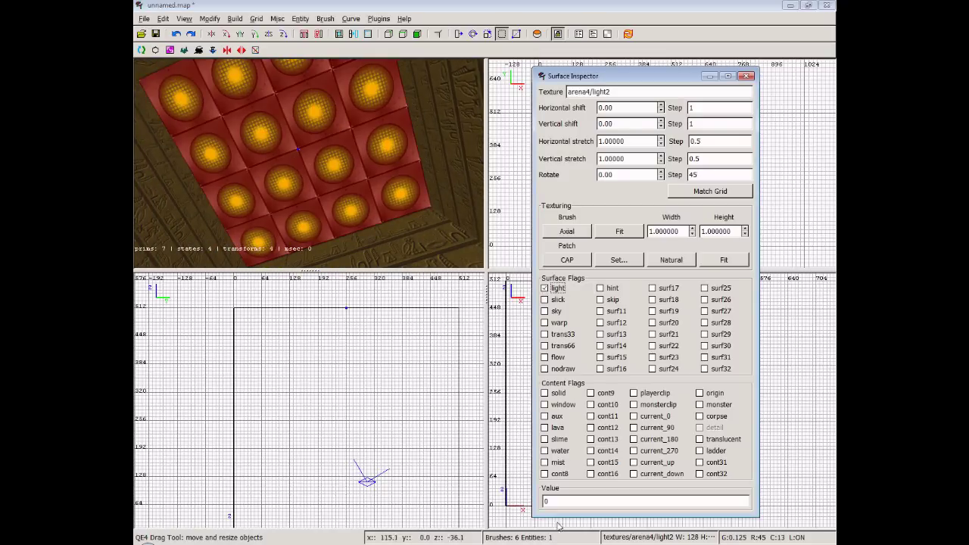
drag(552, 502, 518, 506)
text(5)
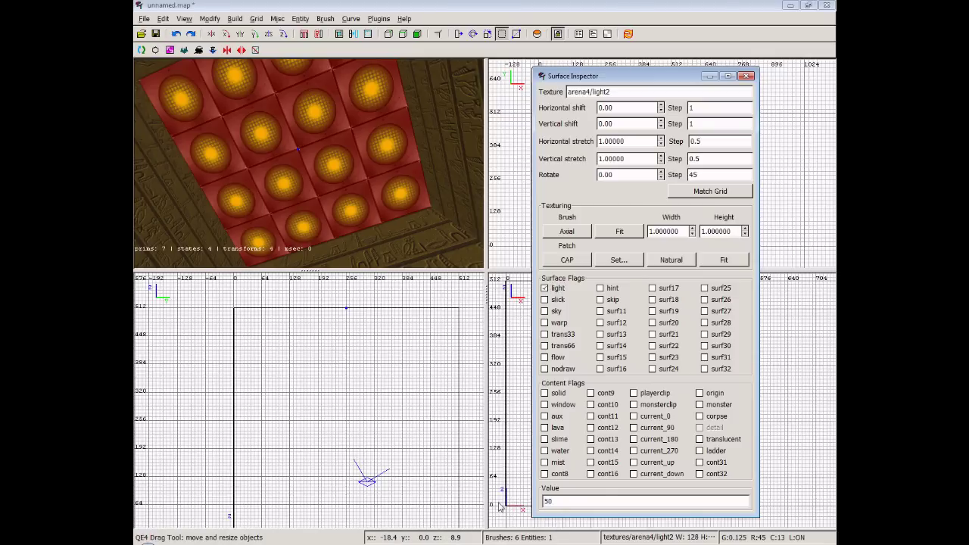
key(Escape)
Step: Fly the 3D camera around the room to examine the ceiling lights, the walls and the floor
right_click(340, 200)
key(Up)
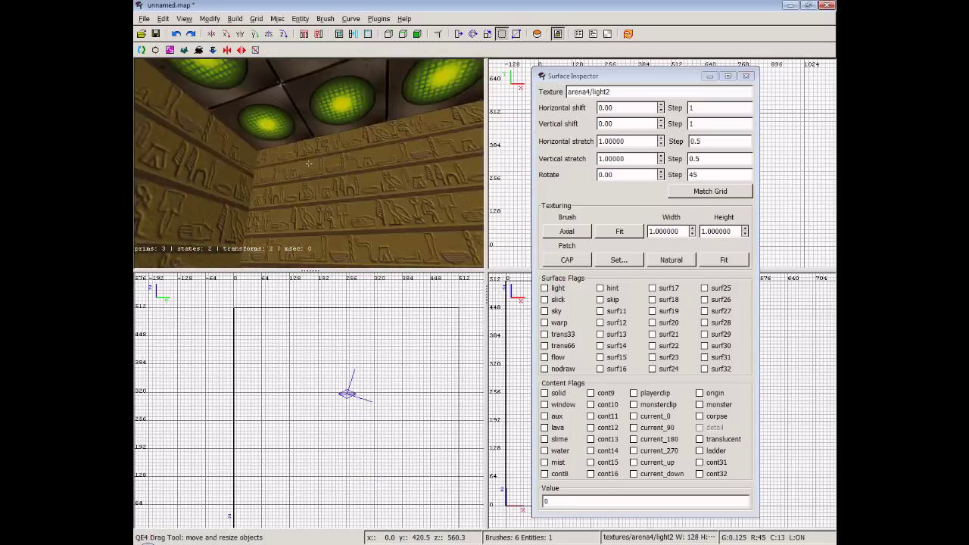
key(Up)
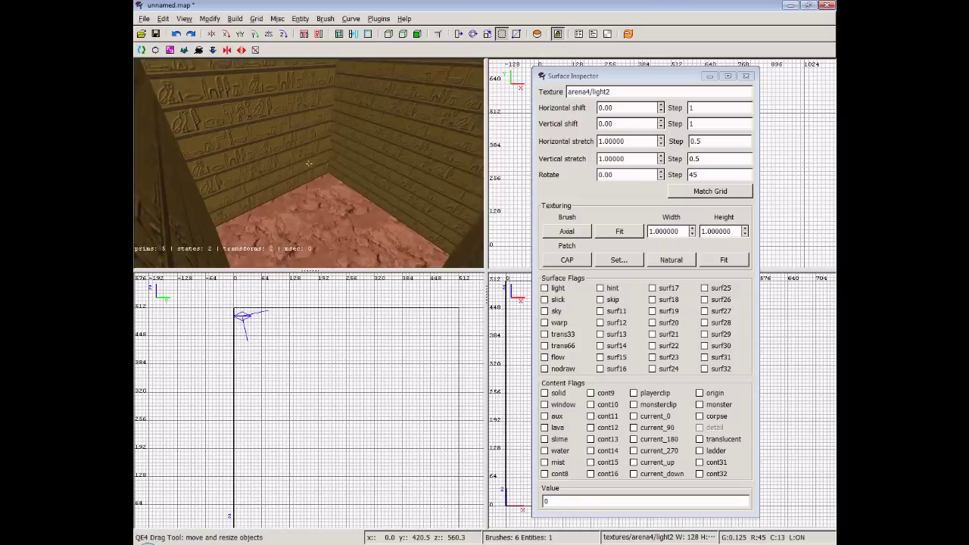
key(Up)
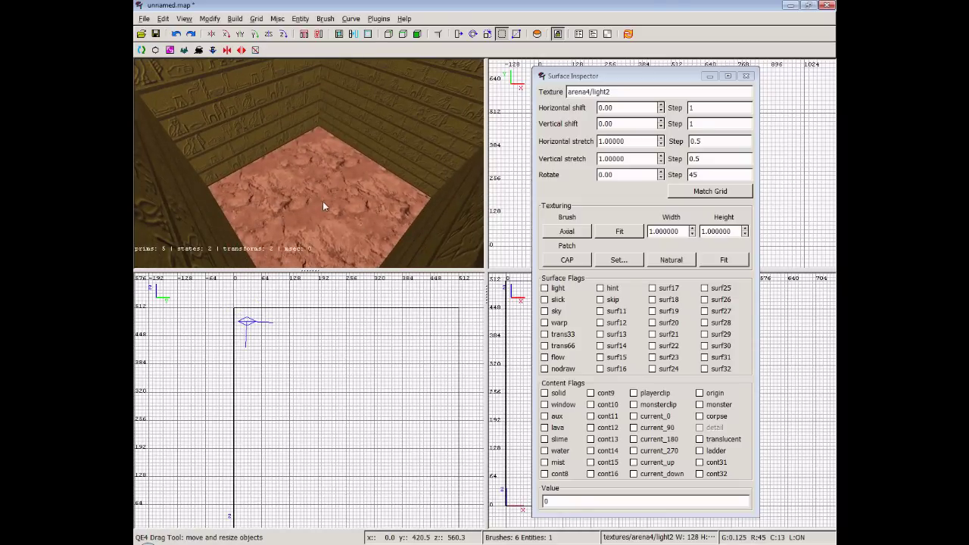
right_click(322, 201)
key(Up)
key(Down)
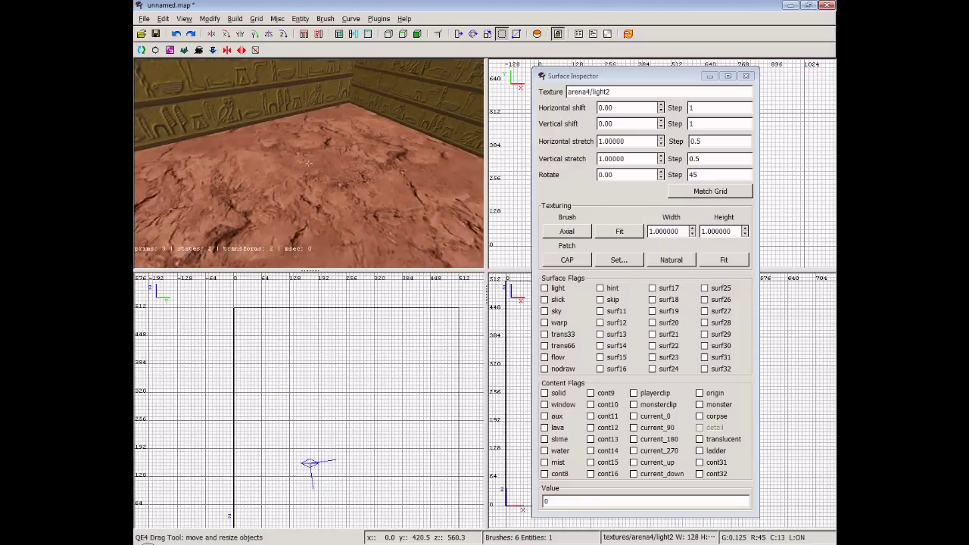
key(a)
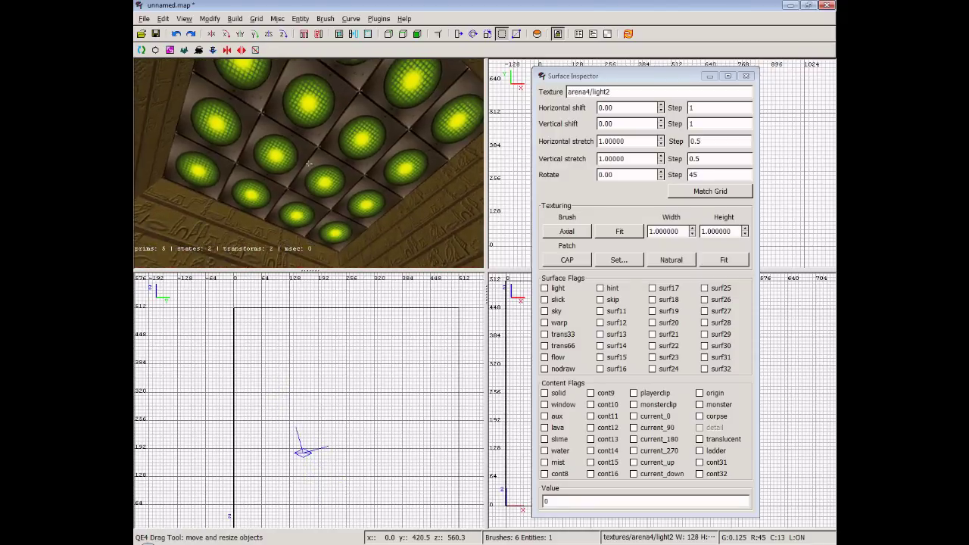
key(z)
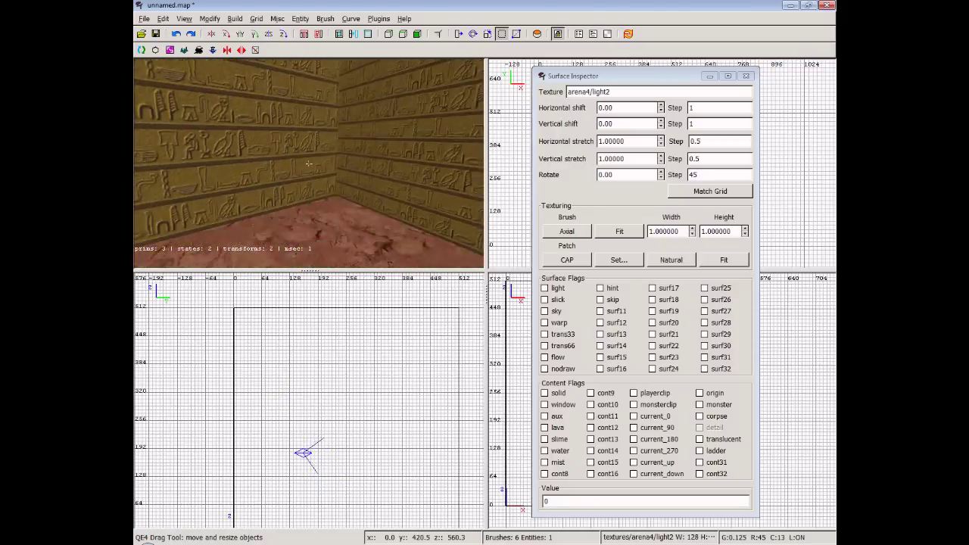
Step: Close the Surface Inspector, add a light entity of intensity 500 at the room's horizontal centre in its upper half, and deselect it
click(746, 76)
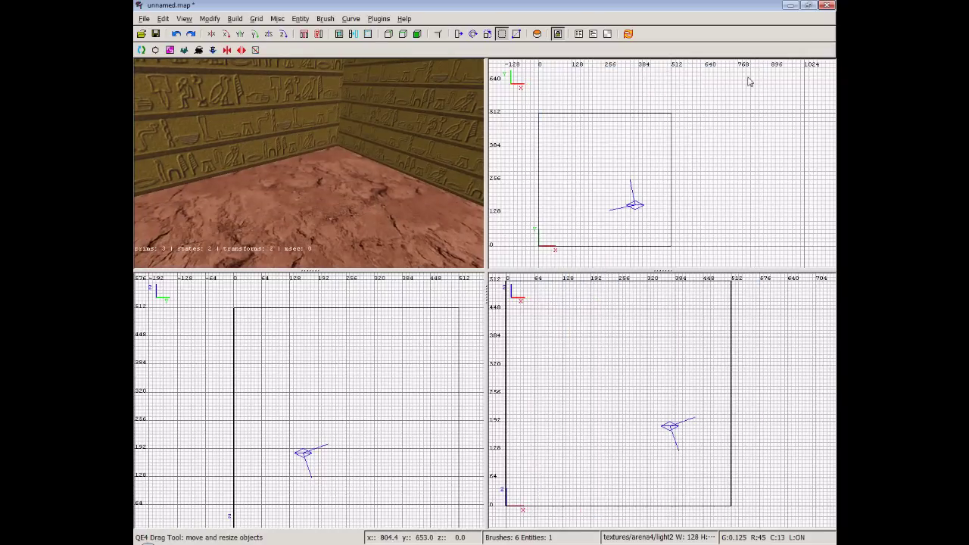
right_click(344, 222)
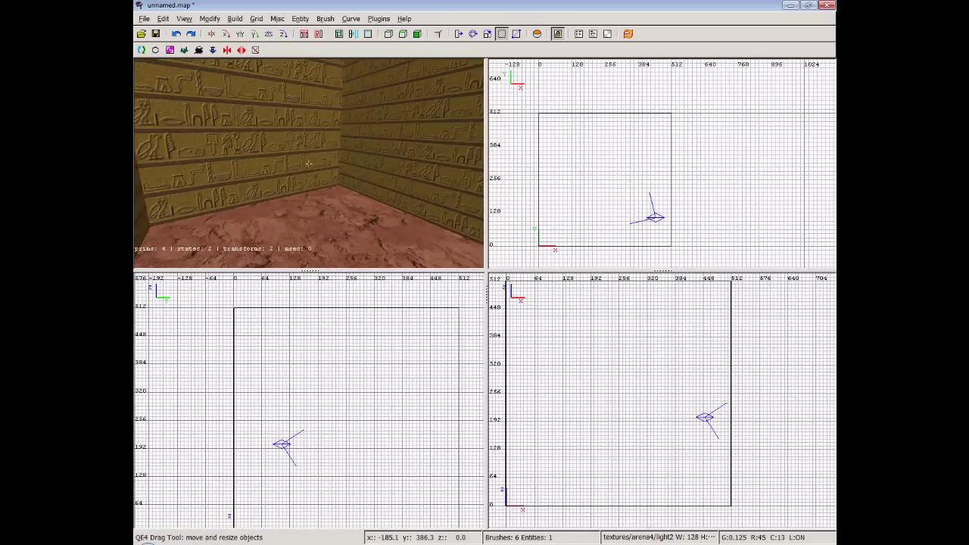
key(Down)
key(Up)
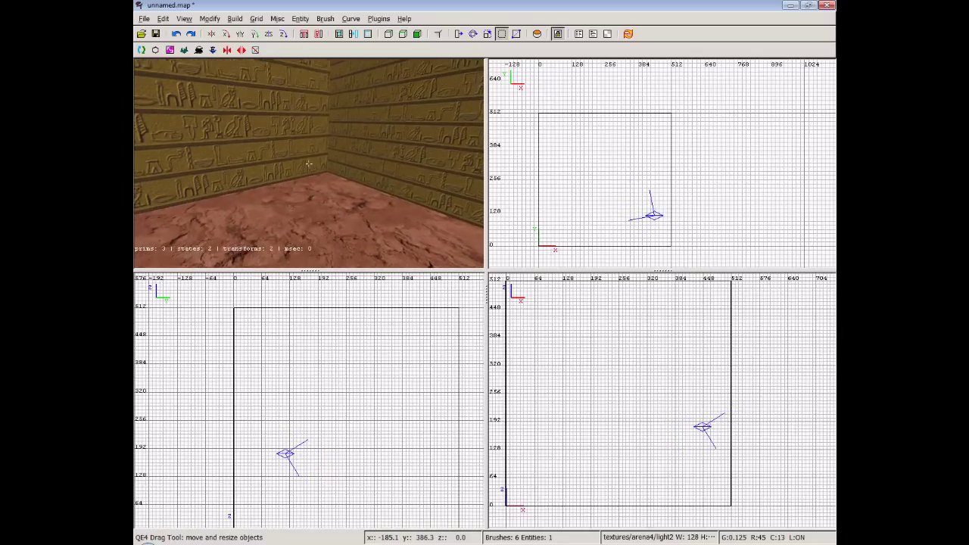
key(Down)
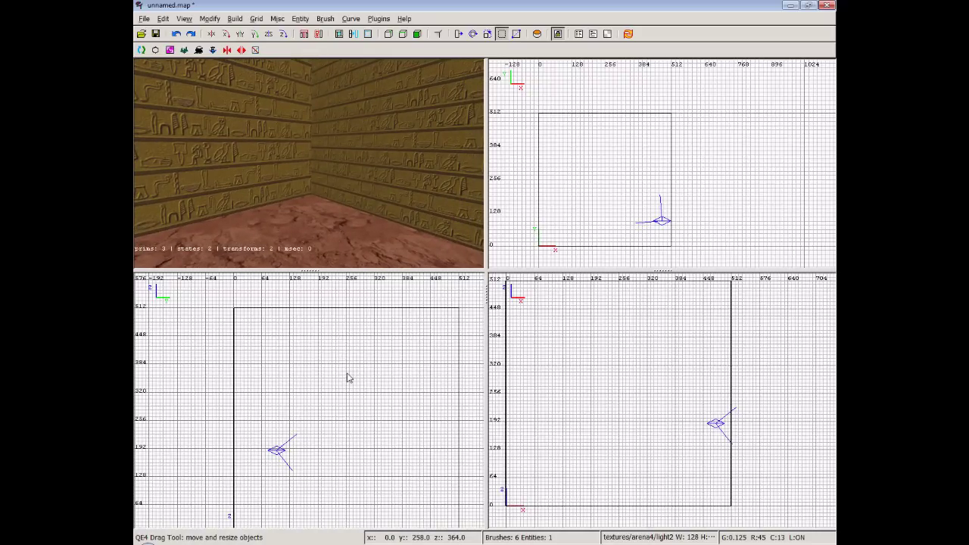
right_click(347, 377)
click(364, 422)
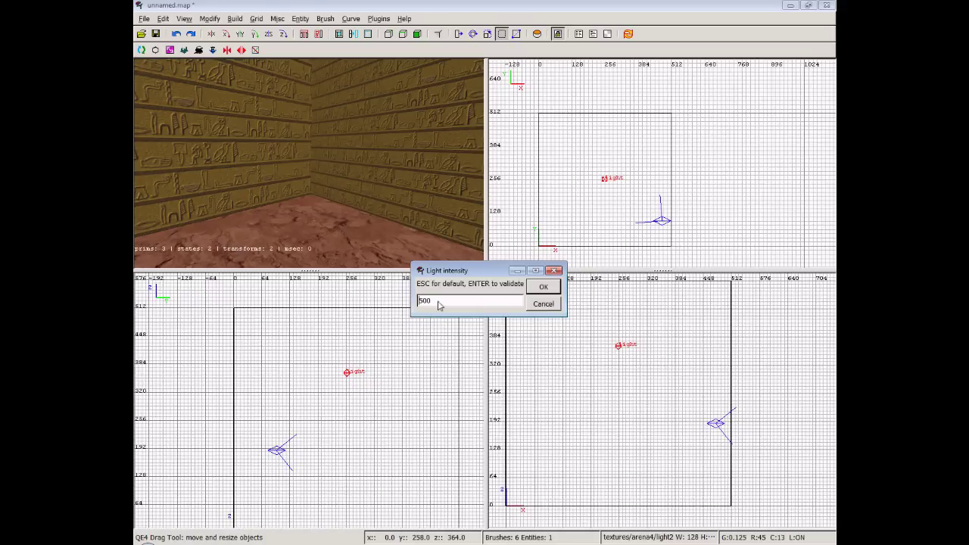
click(550, 290)
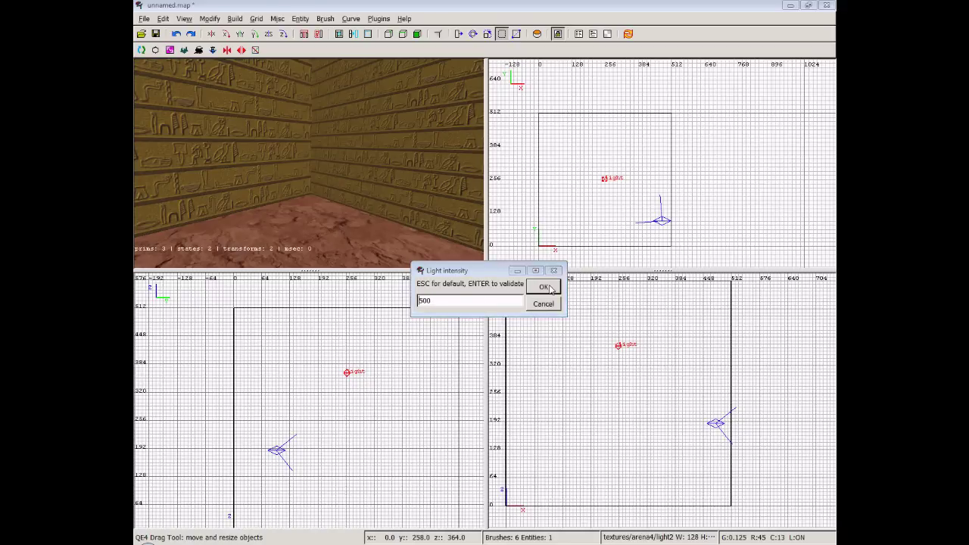
right_click(295, 191)
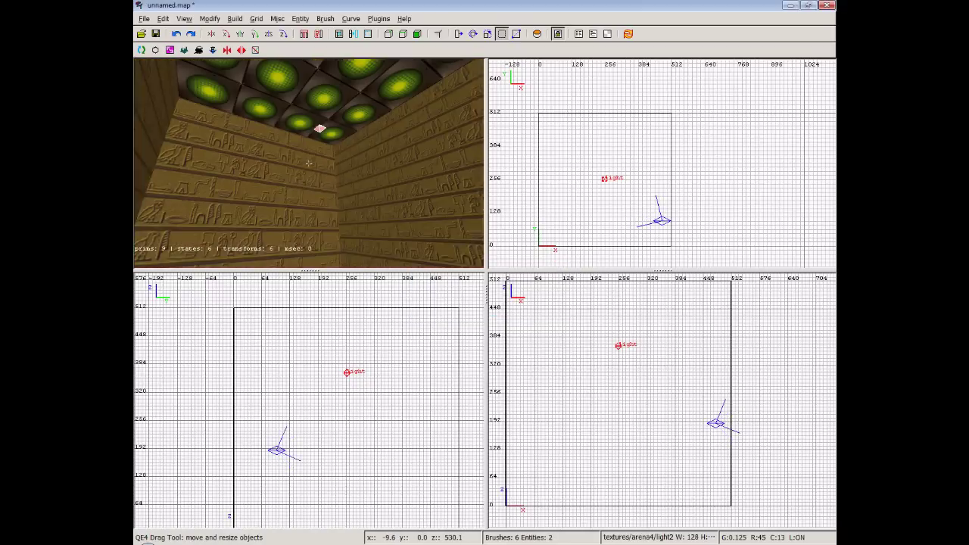
right_click(315, 188)
key(Escape)
Step: Fly the 3D camera to the far corner, select the light entity to examine it against the room, and deselect it
right_click(337, 215)
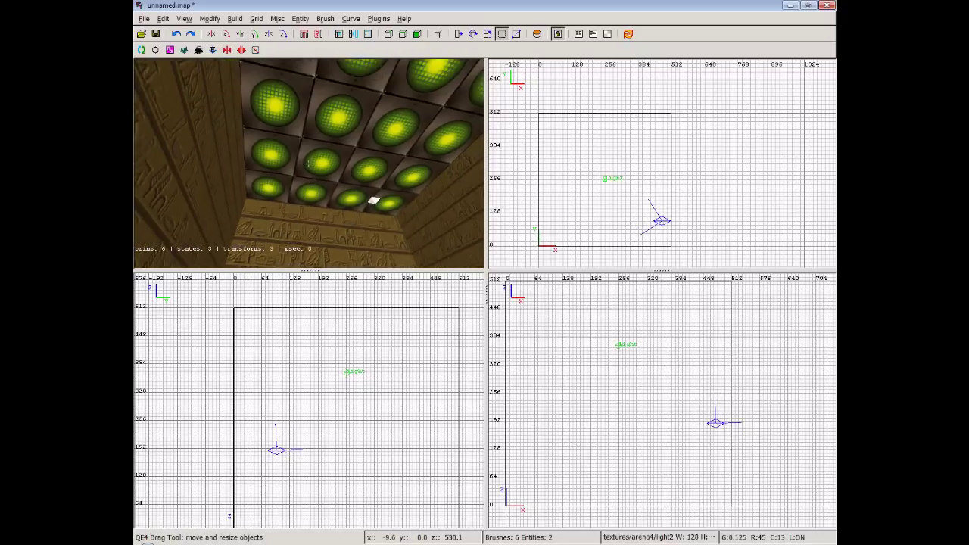
key(Up)
key(Down)
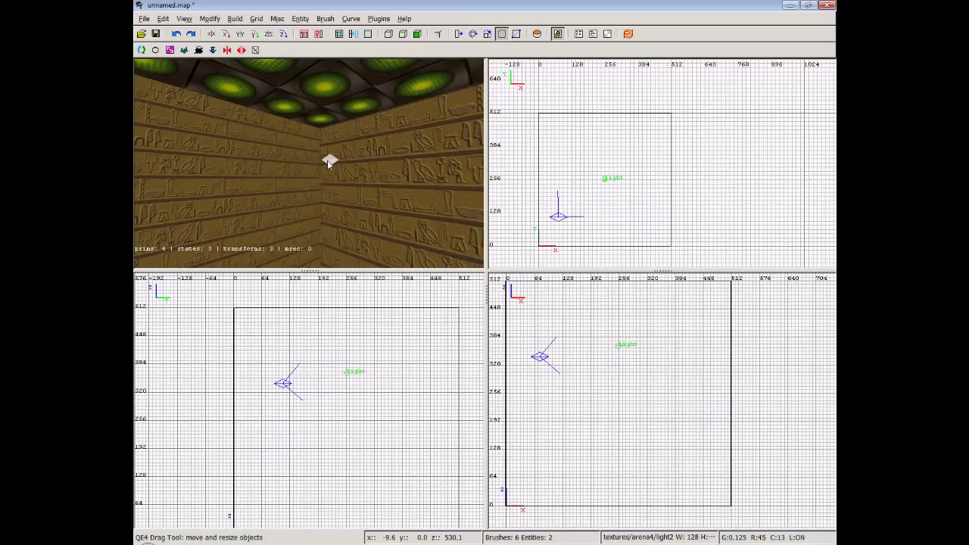
shift+click(330, 162)
right_click(337, 174)
right_click(337, 174)
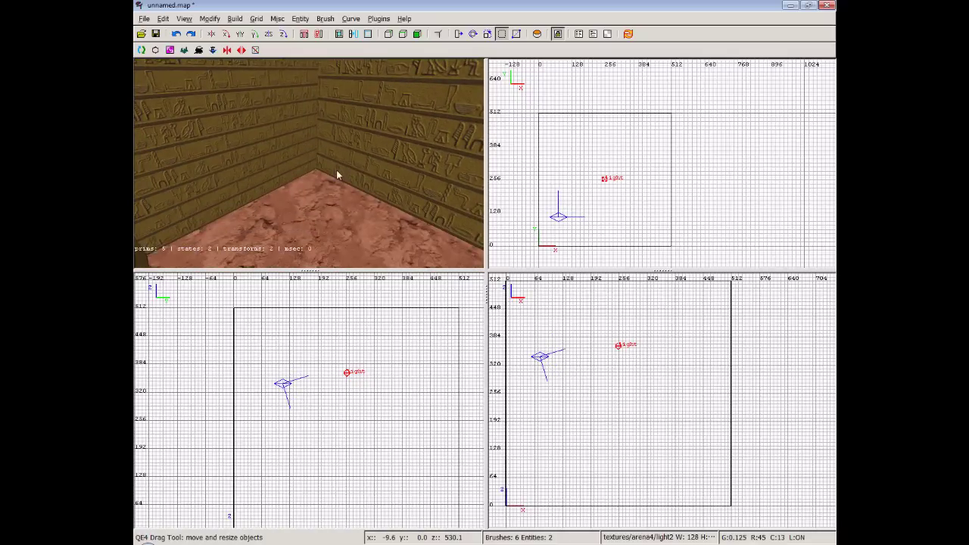
right_click(342, 218)
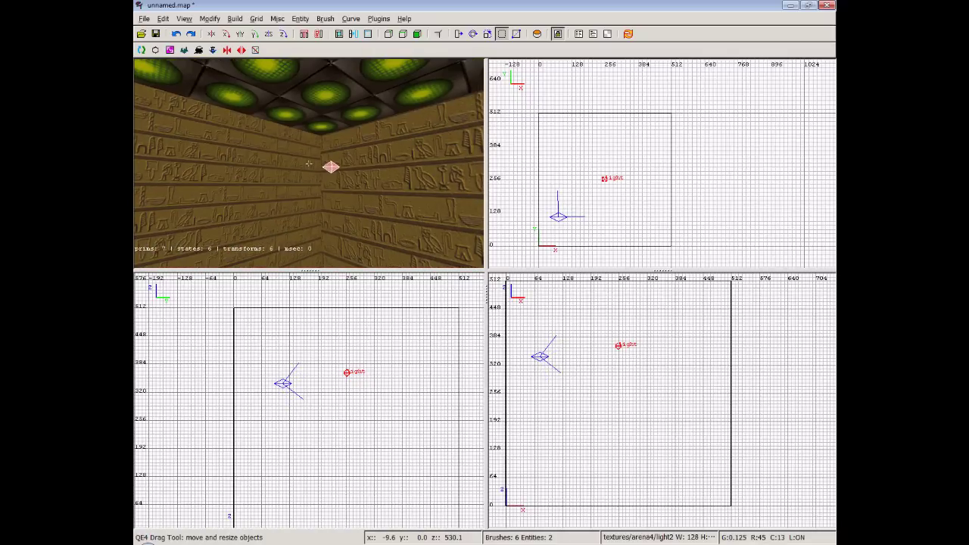
right_click(342, 218)
key(Escape)
Step: Select the light-emitting ceiling to examine it alongside the light entity, and clear the selection
shift+click(350, 109)
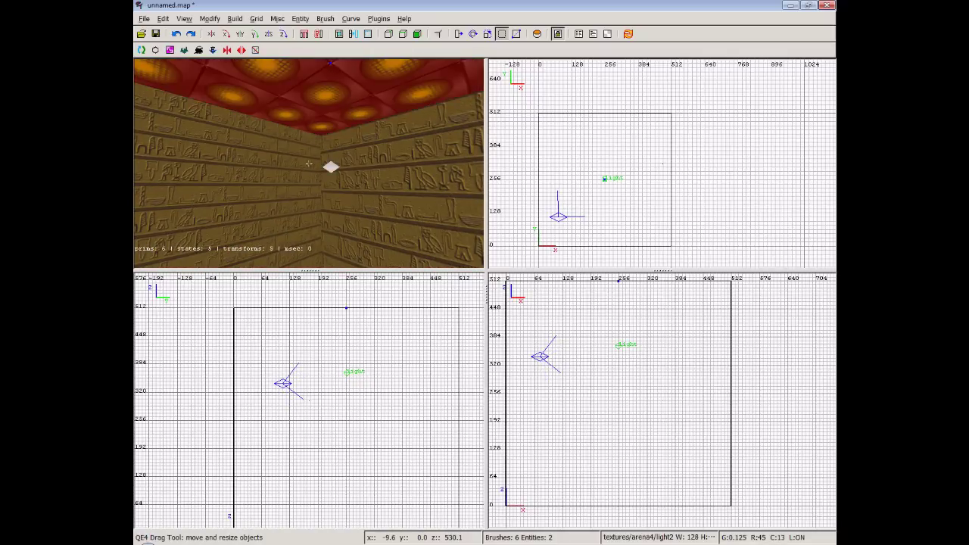
key(a)
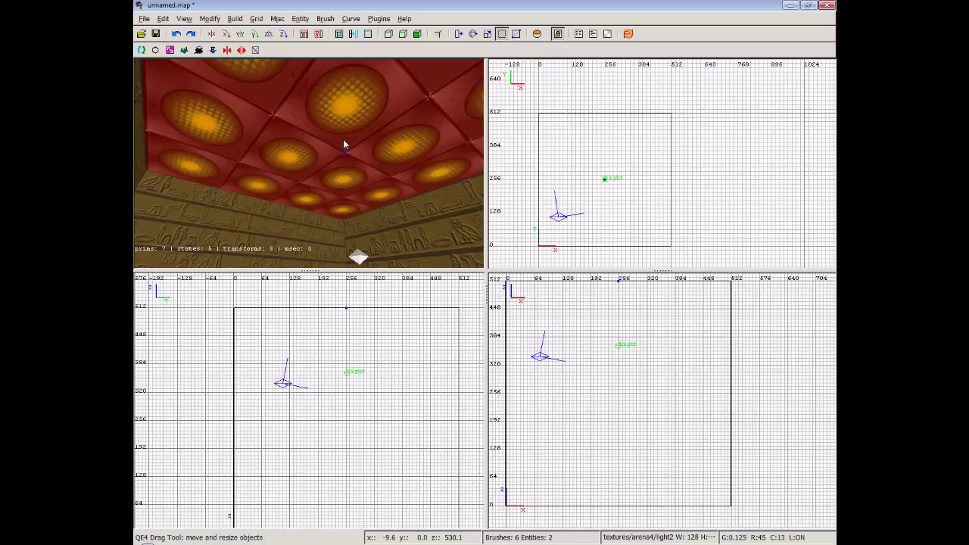
right_click(343, 140)
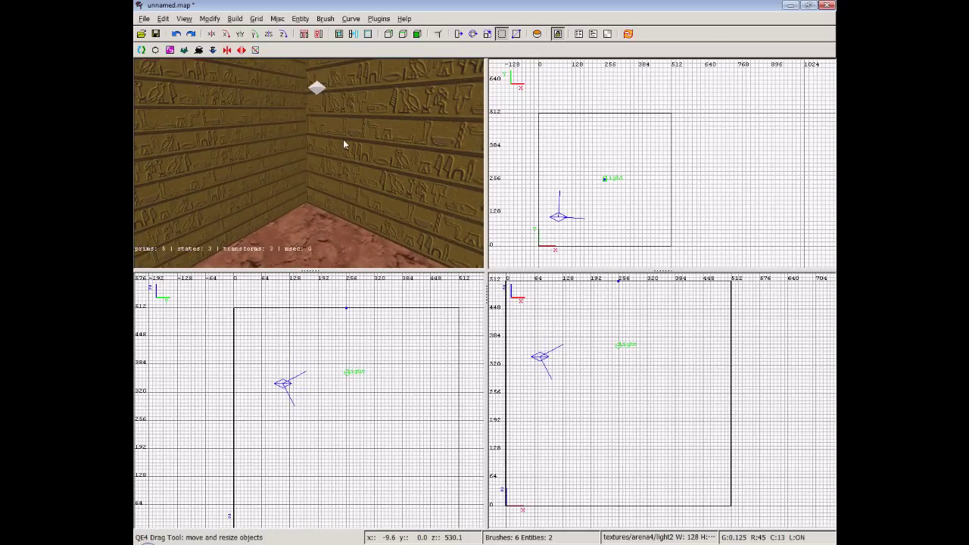
right_click(322, 95)
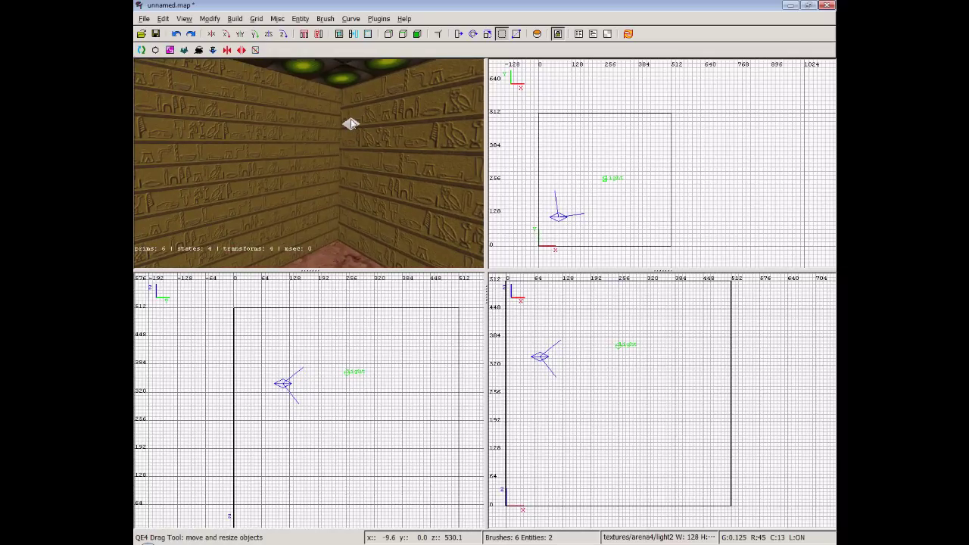
right_click(356, 146)
right_click(369, 104)
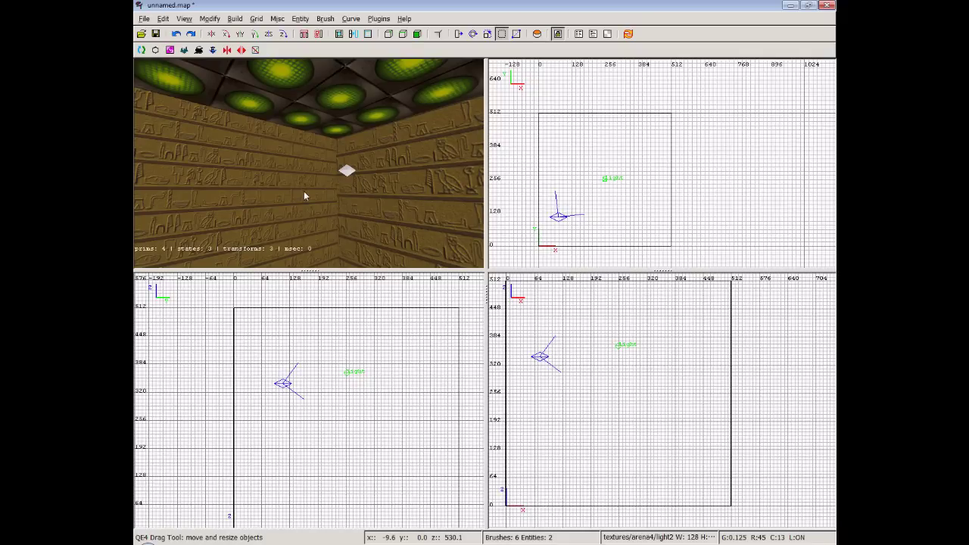
Step: Set the light entity's colour to the muted red #C75A64, deselect it, and view the recoloured light
shift+click(352, 172)
key(k)
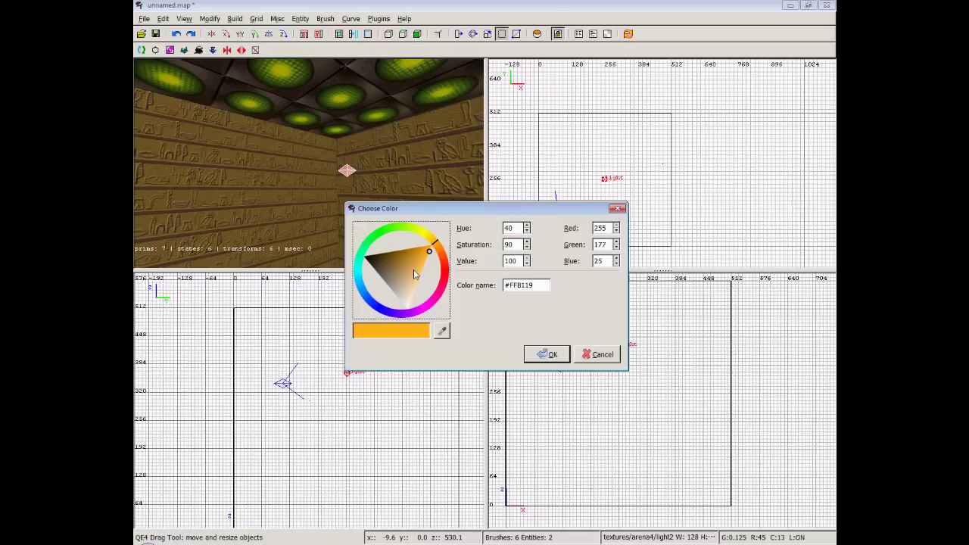
click(428, 253)
click(448, 273)
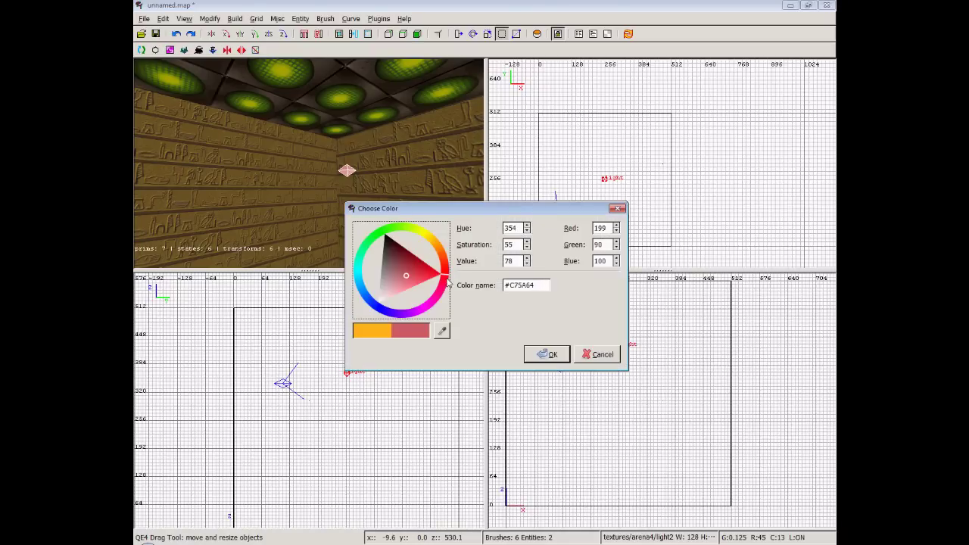
click(547, 354)
key(Escape)
right_click(367, 188)
key(Up)
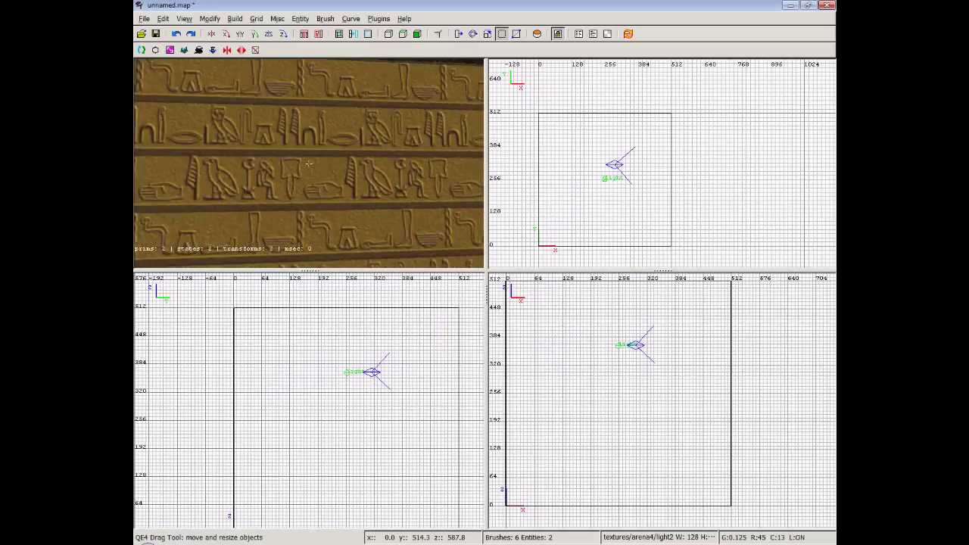
key(Down)
right_drag(309, 163, 366, 191)
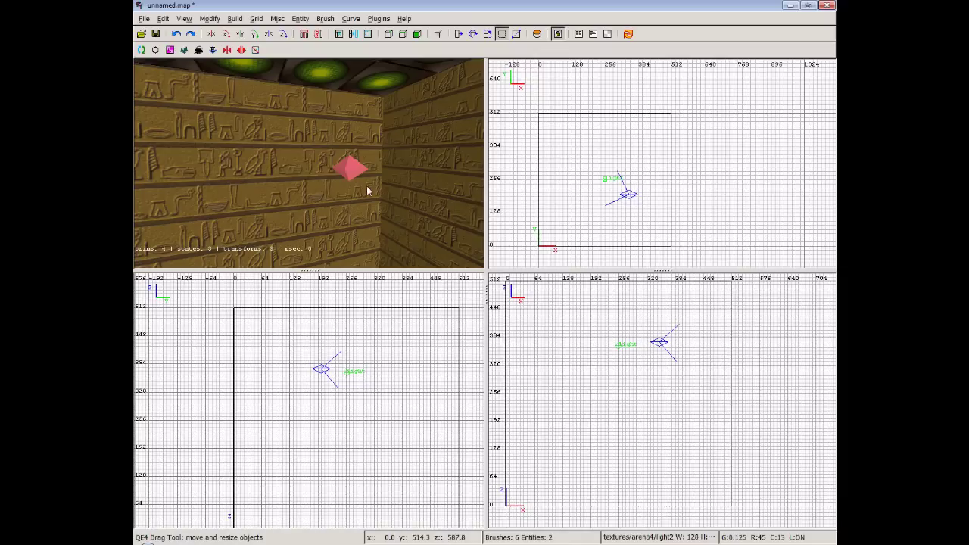
Step: Move the light entity straight up until it sits just beneath the centre of the ceiling, and deselect it
shift+click(350, 173)
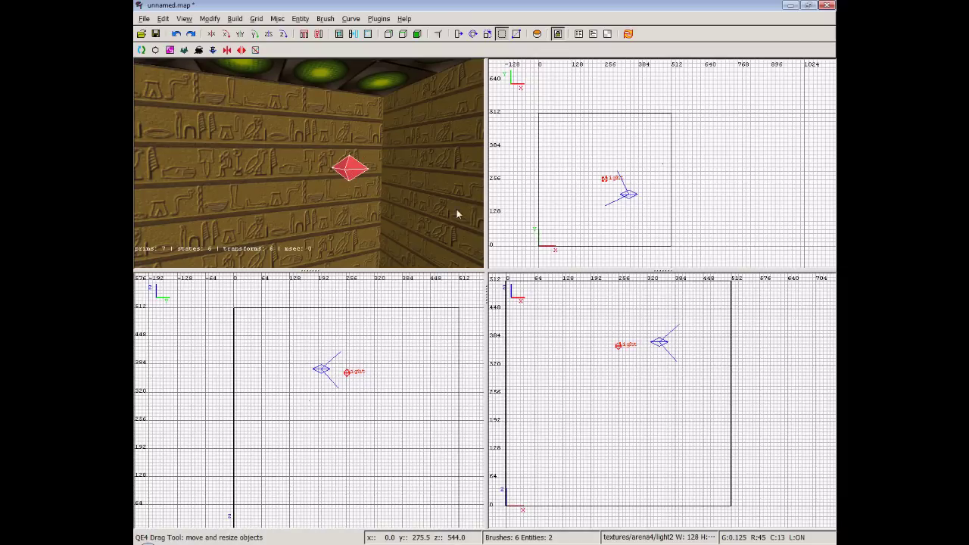
drag(350, 375, 353, 311)
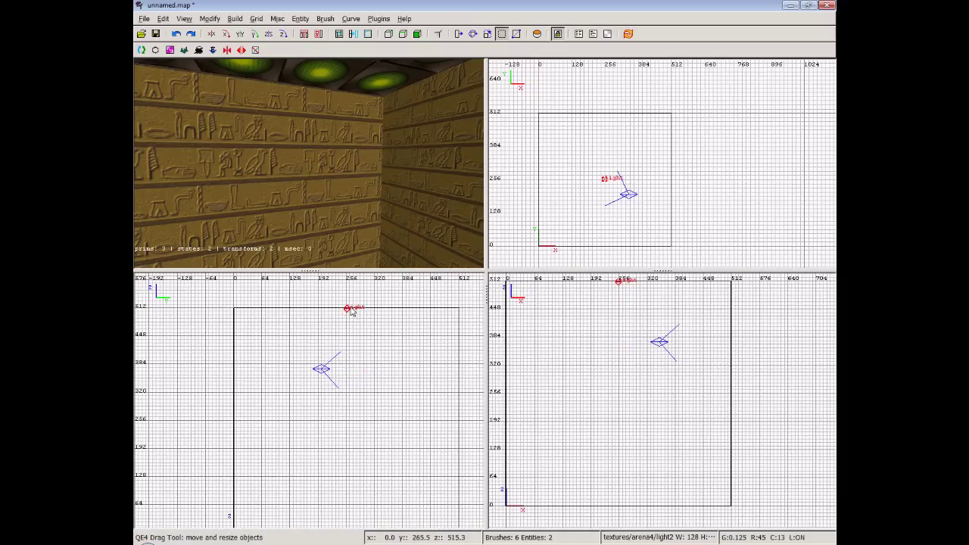
right_click(348, 202)
key(Down)
key(Right)
key(Up)
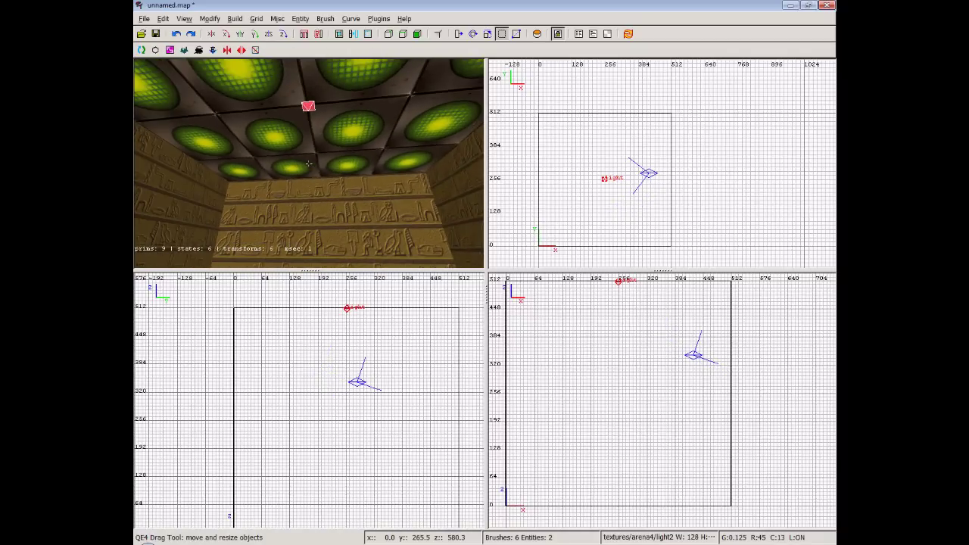
right_click(308, 164)
drag(346, 309, 347, 314)
key(Escape)
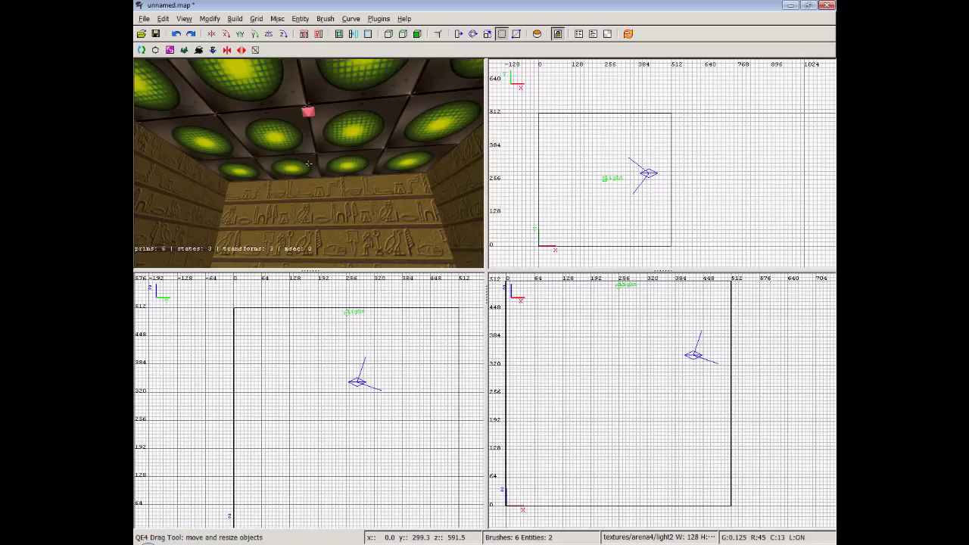
right_click(359, 199)
key(Up)
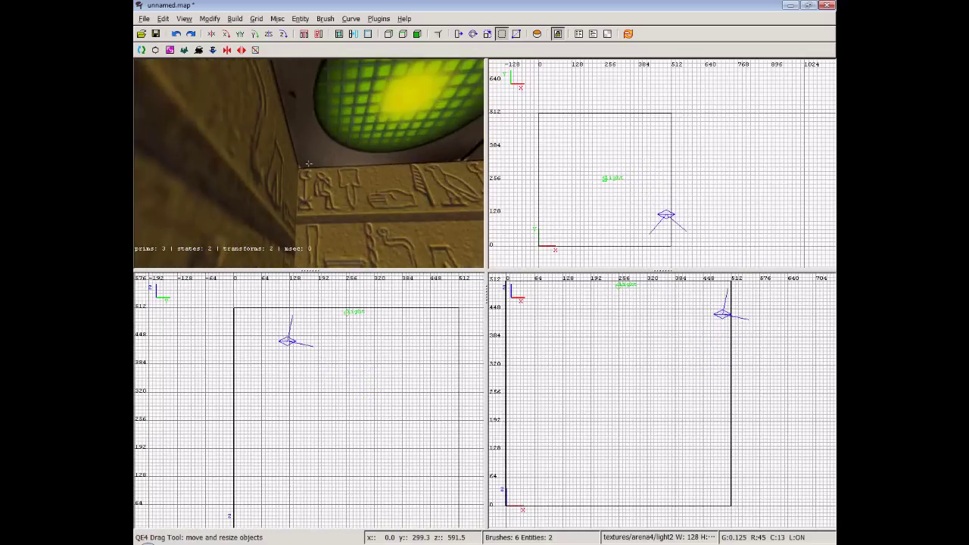
key(z)
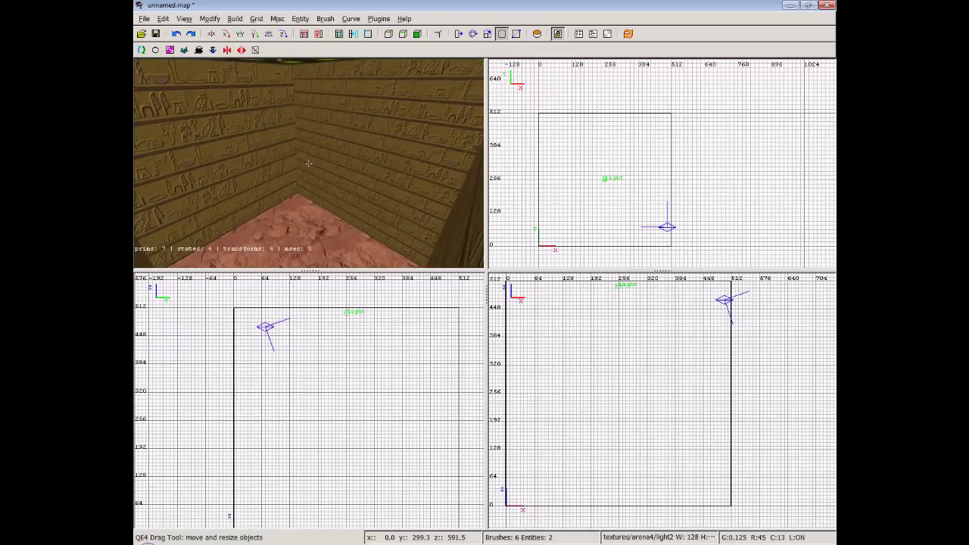